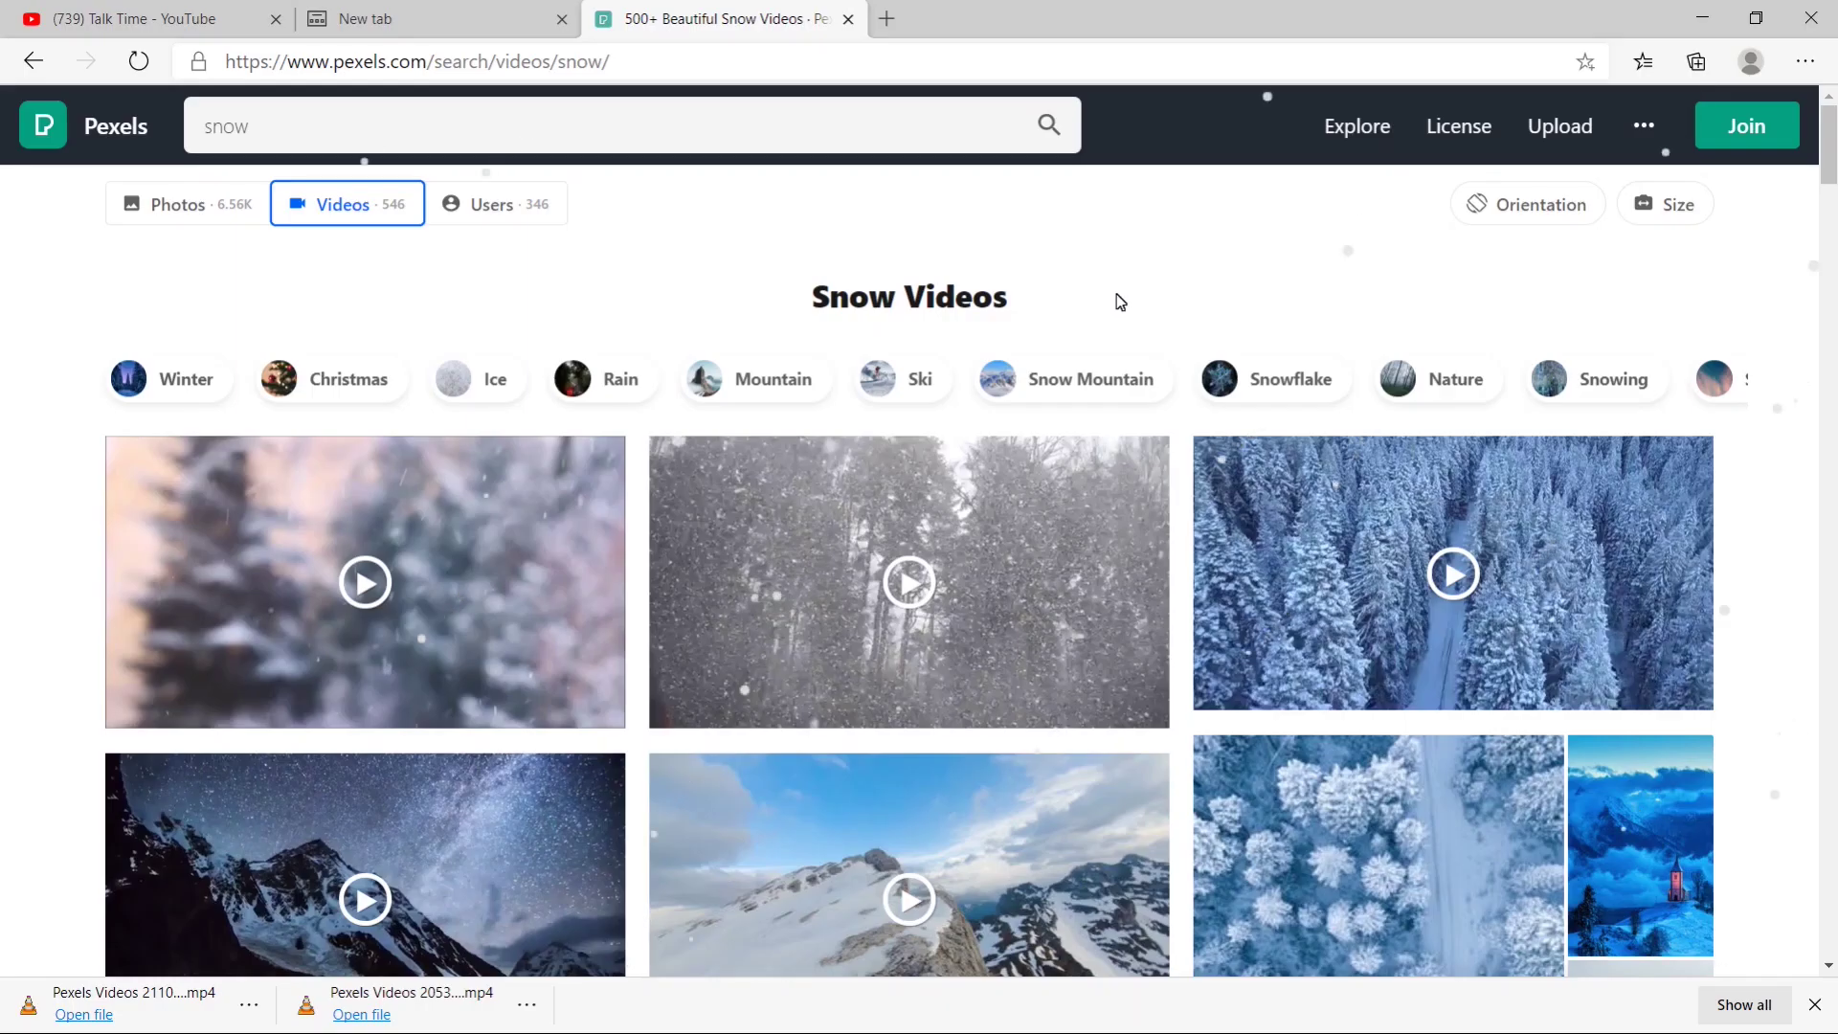
- Browse the Pexels snow video results for suitable stock footage and switch to the snow photo results
scroll(794, 311, down, 4)
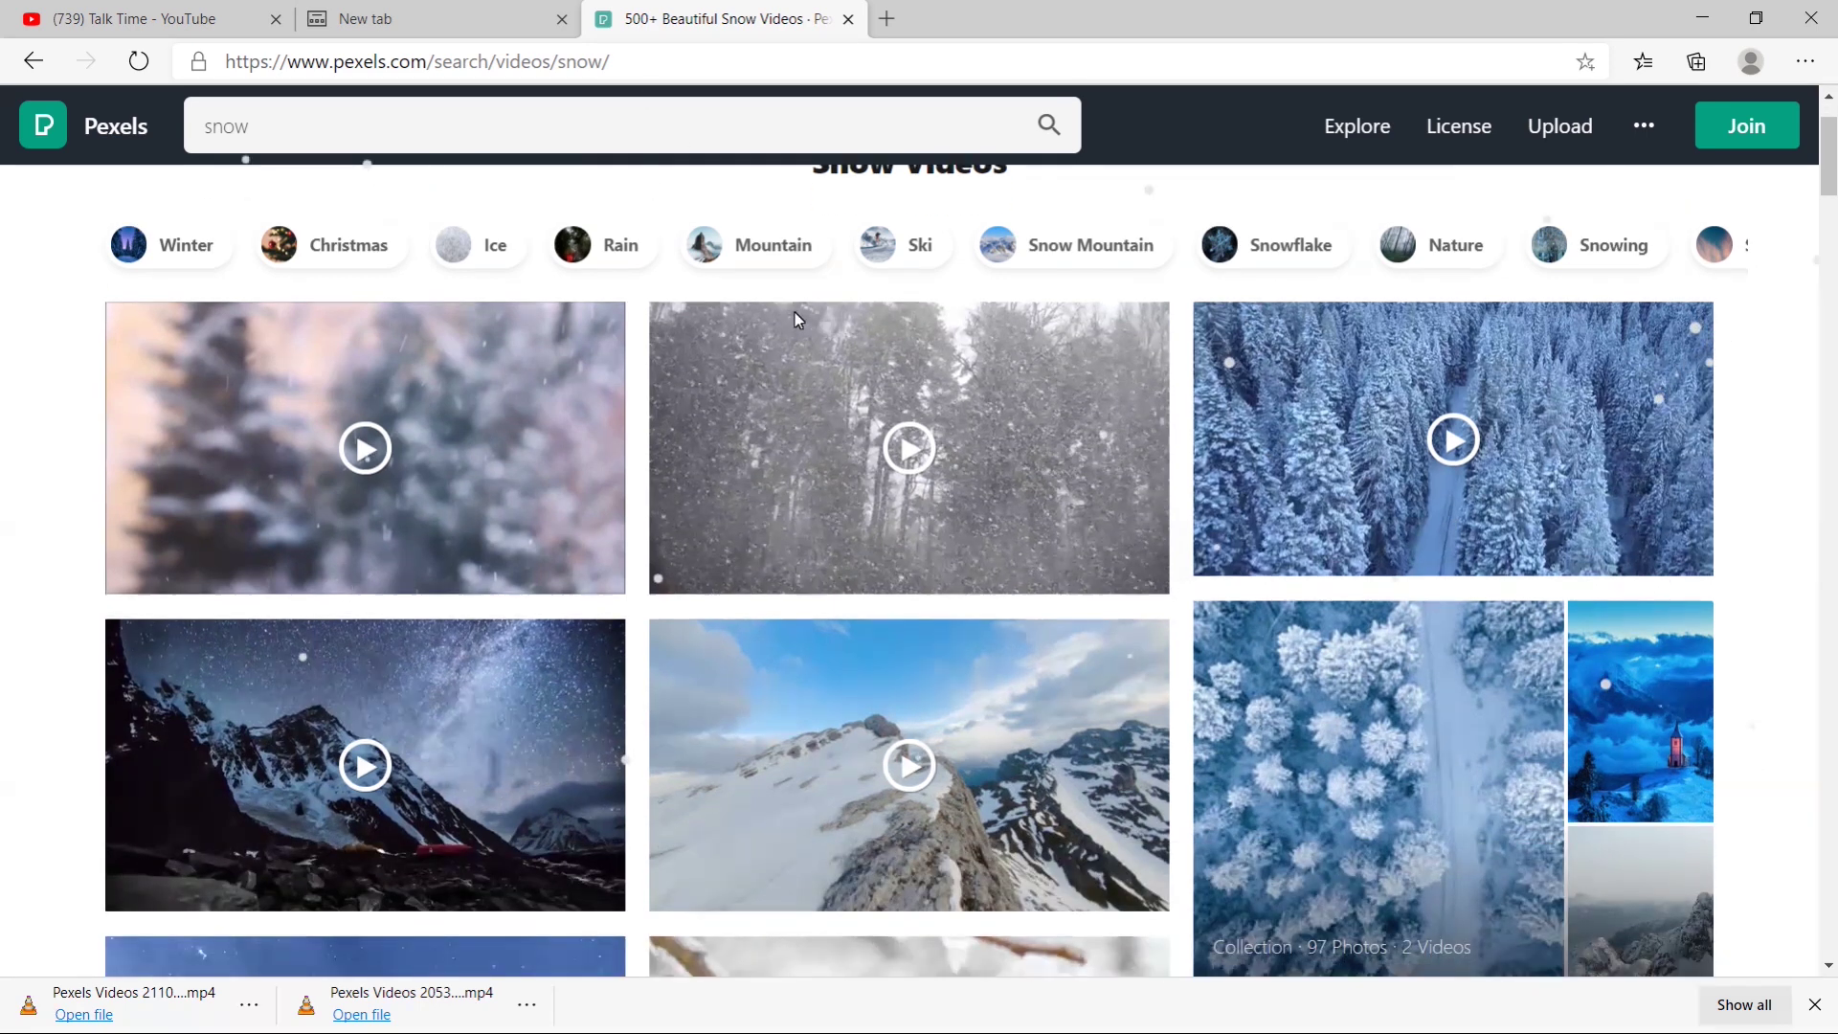
scroll(815, 328, down, 3)
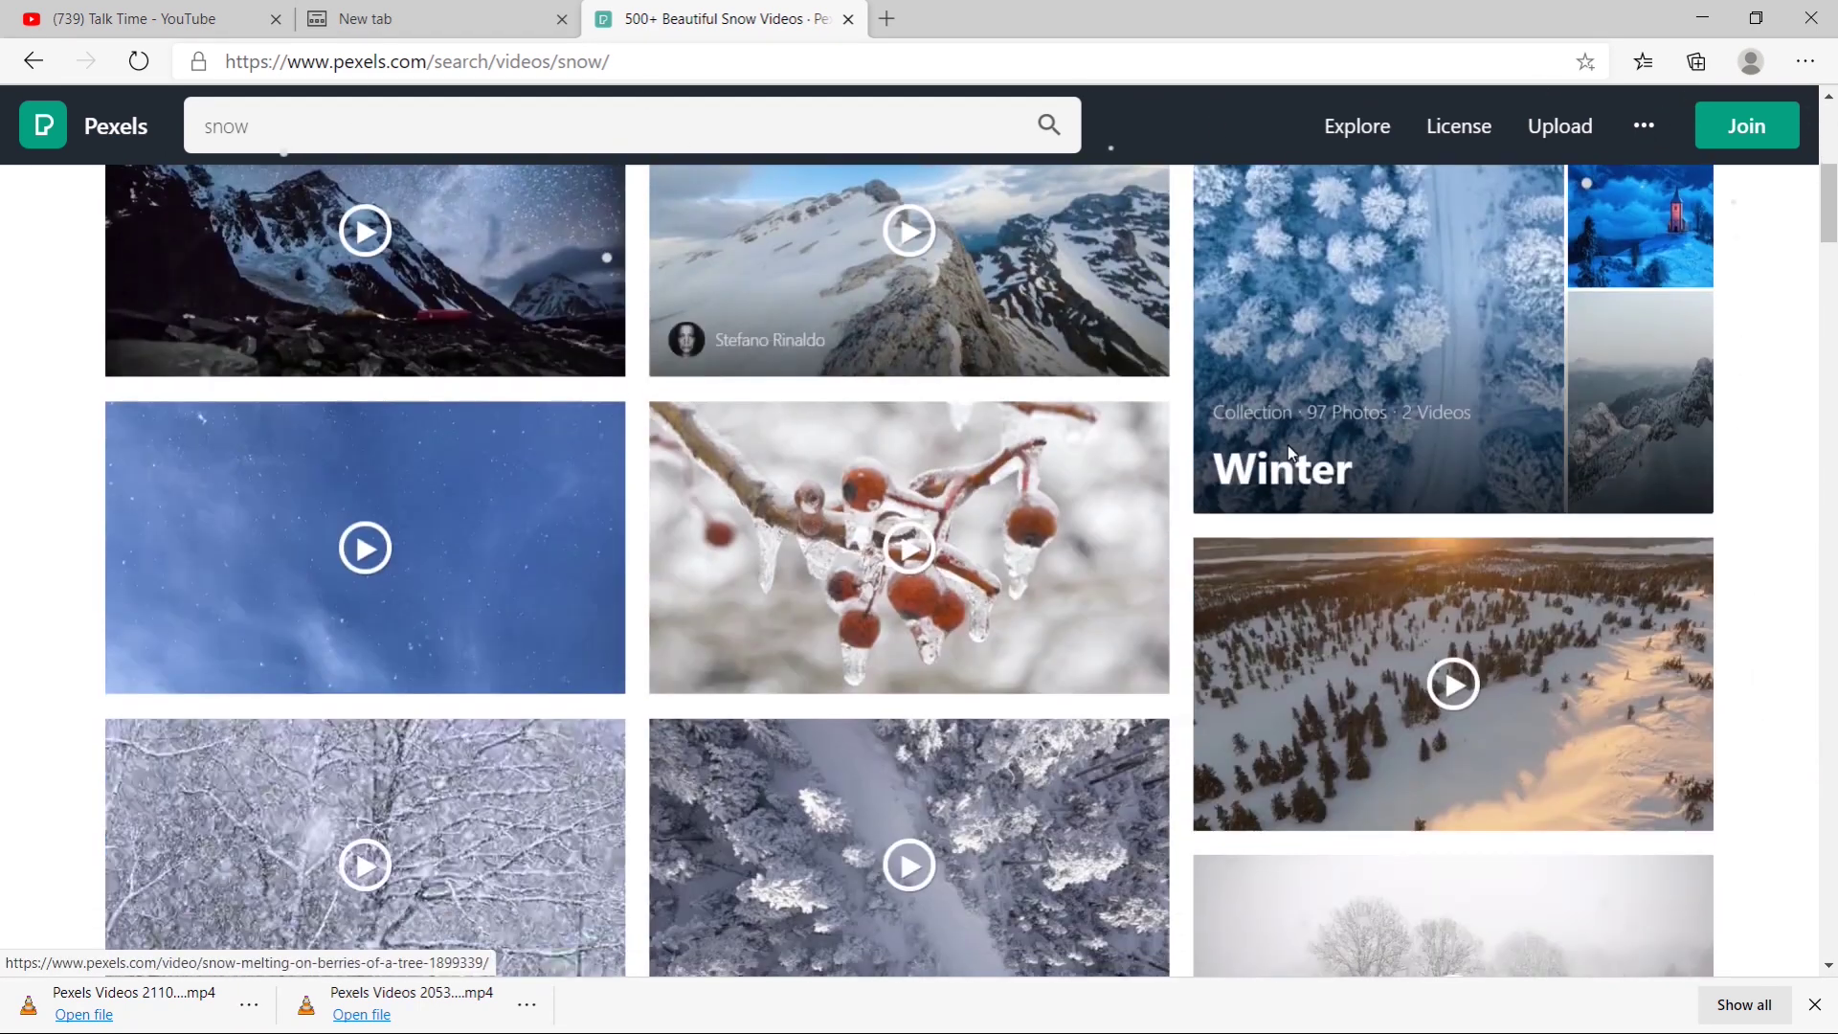
scroll(1281, 401, down, 2)
scroll(1281, 400, down, 4)
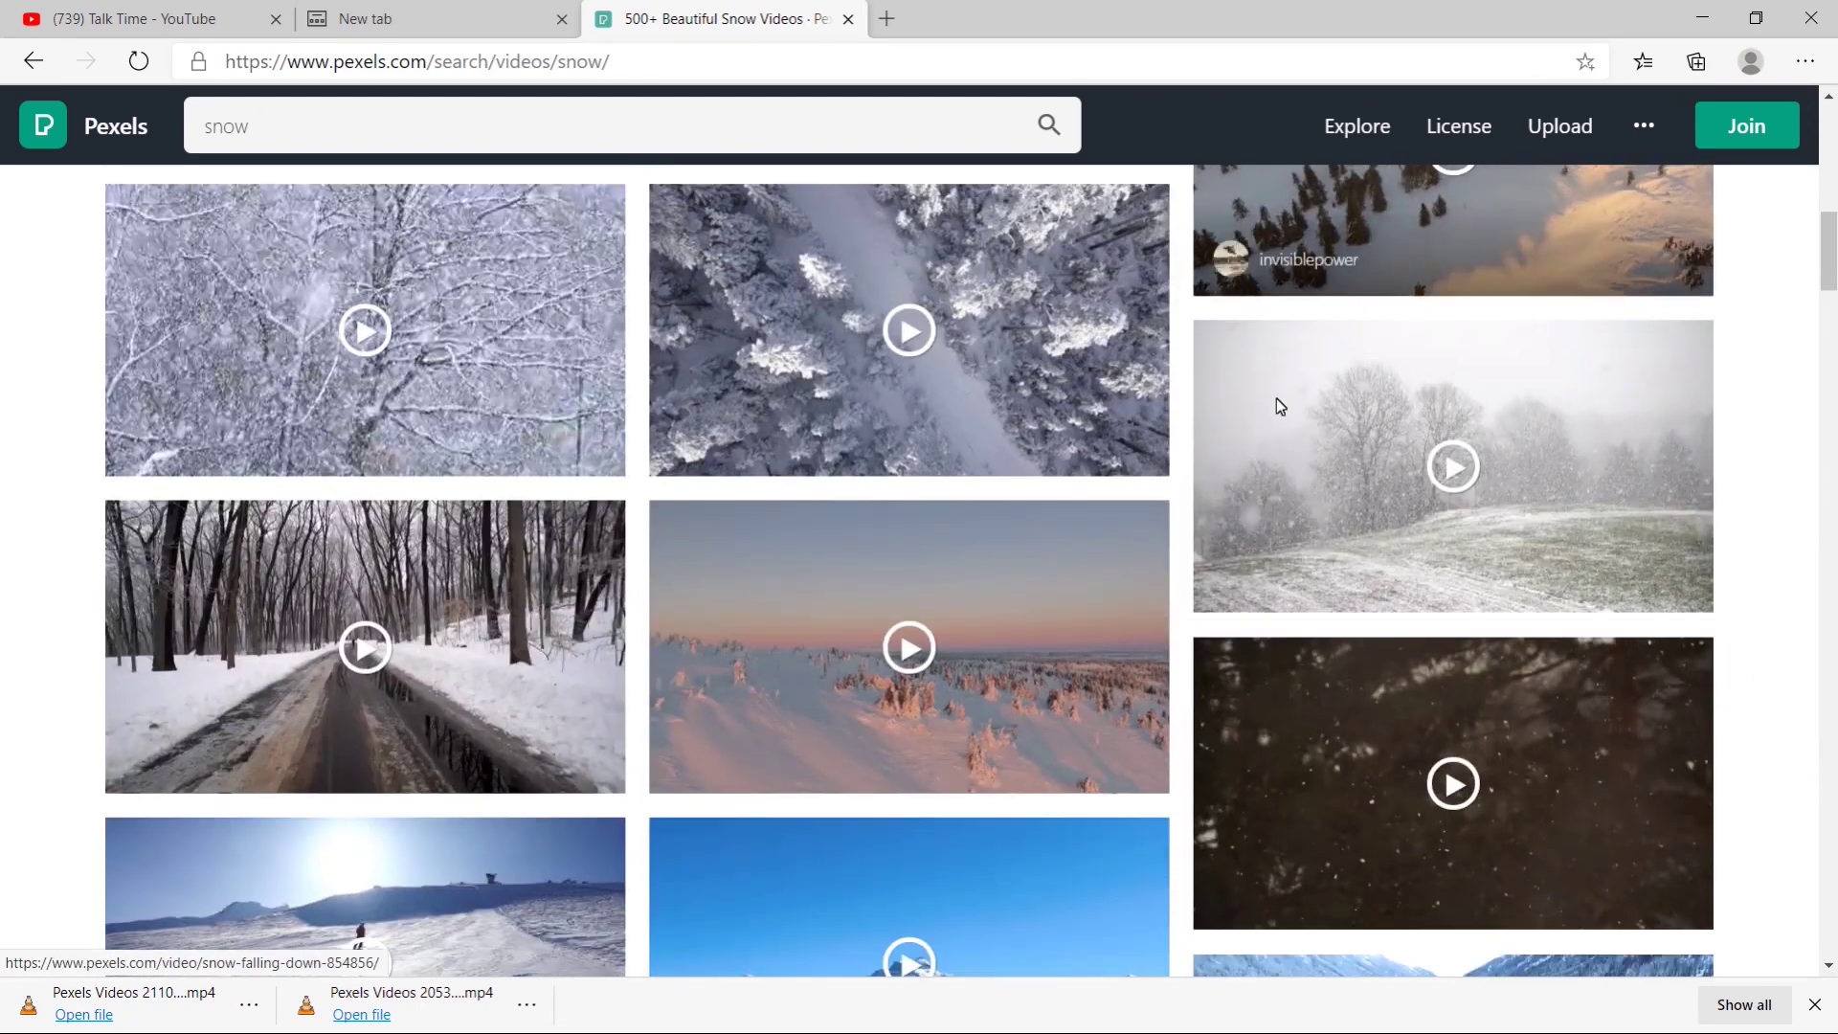
scroll(1273, 395, down, 1)
scroll(1269, 390, down, 6)
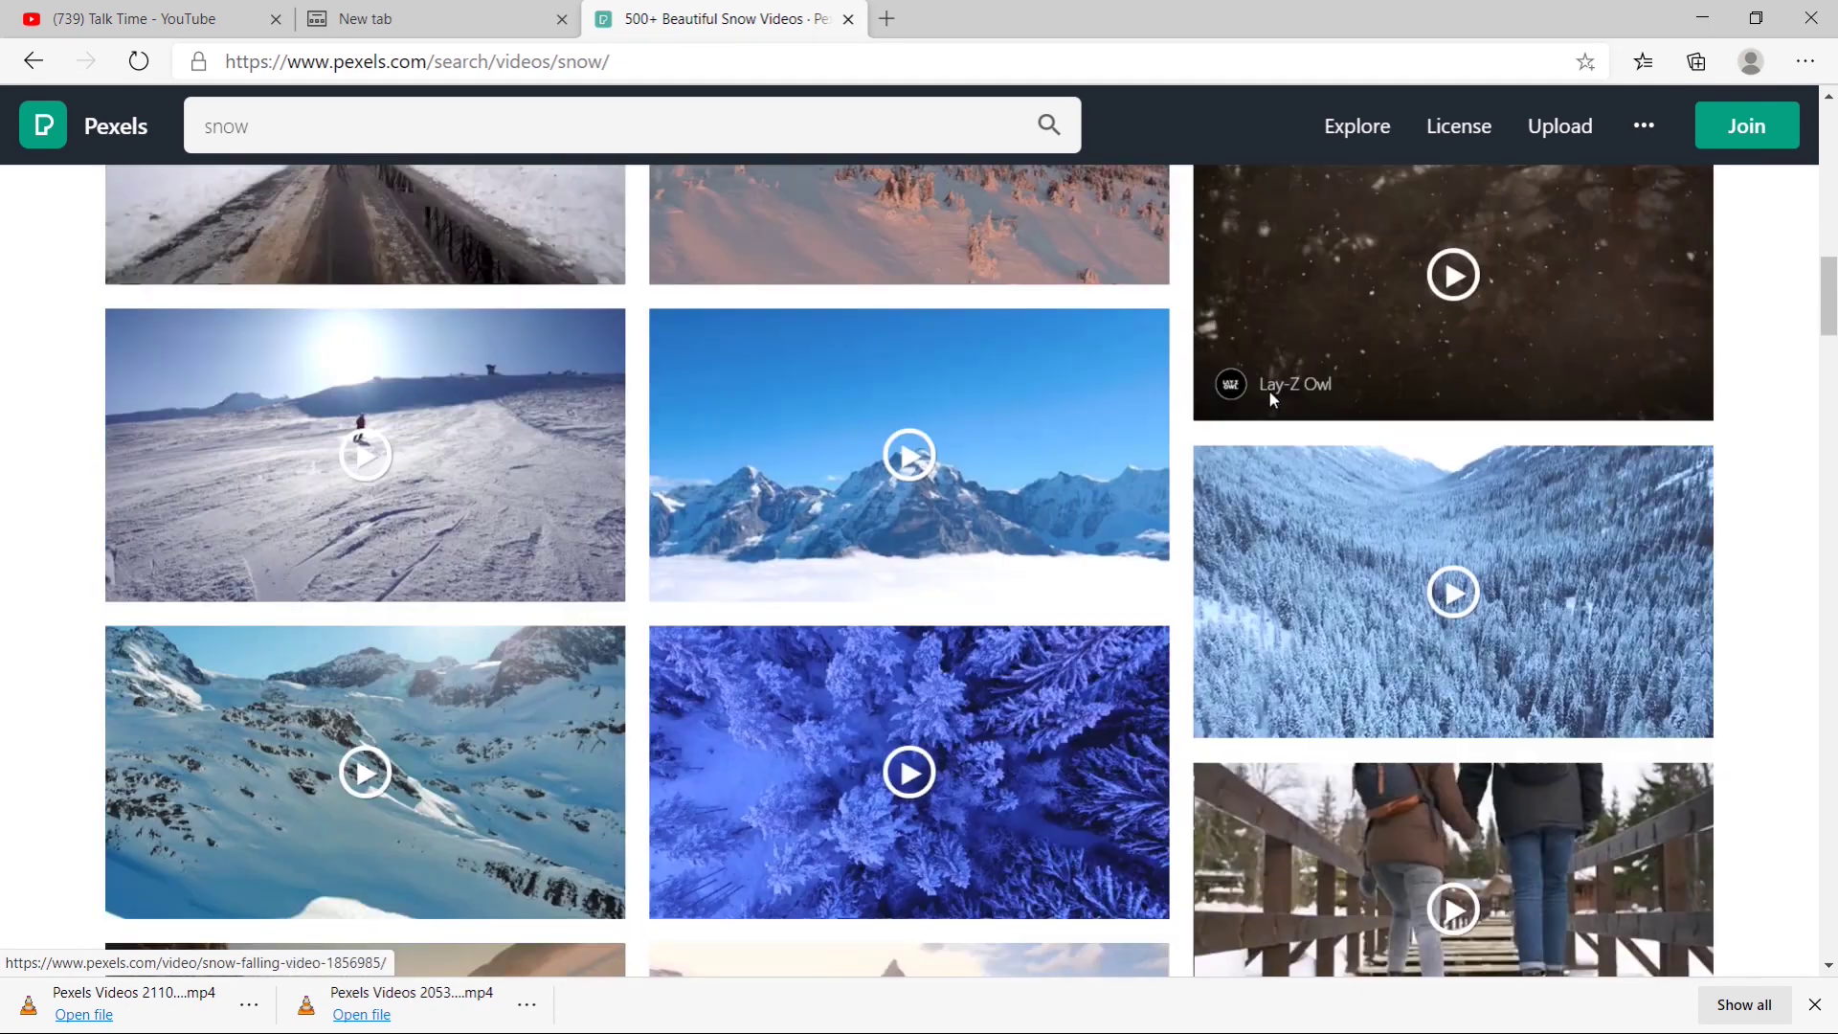
scroll(1269, 395, down, 2)
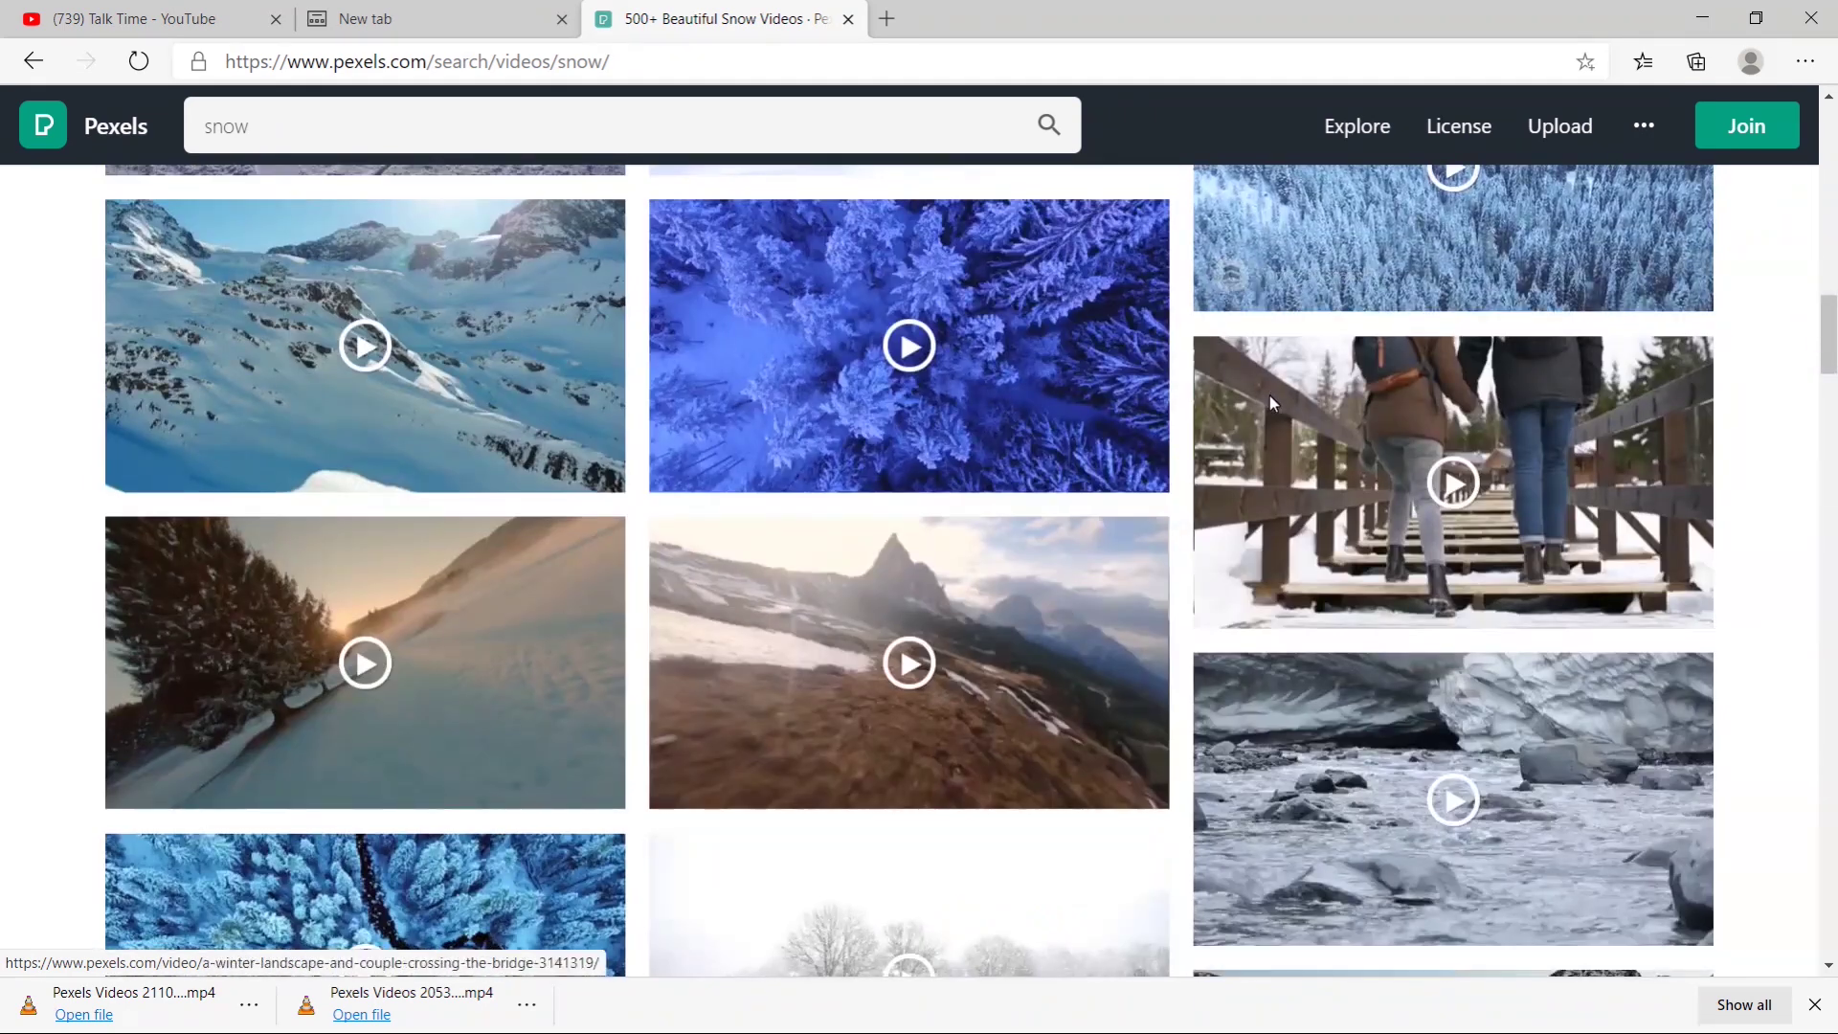
scroll(1230, 403, up, 3)
scroll(1231, 403, up, 14)
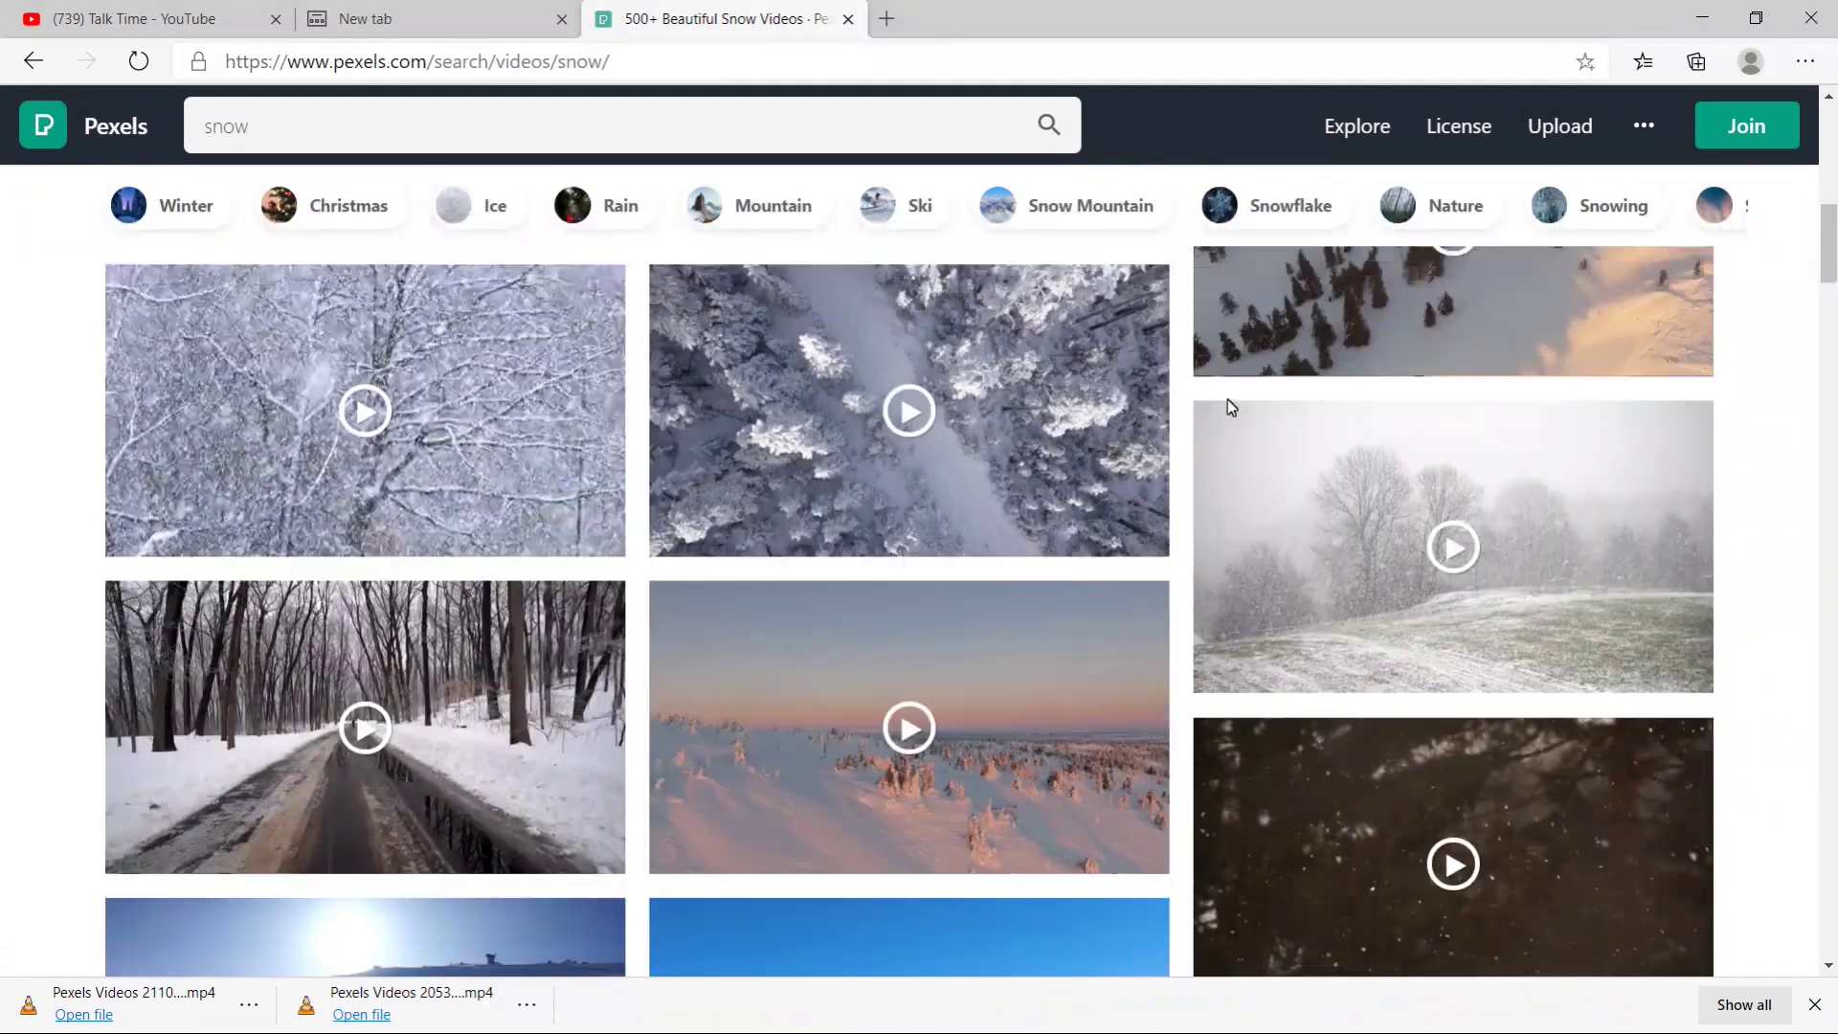
scroll(1222, 395, up, 2)
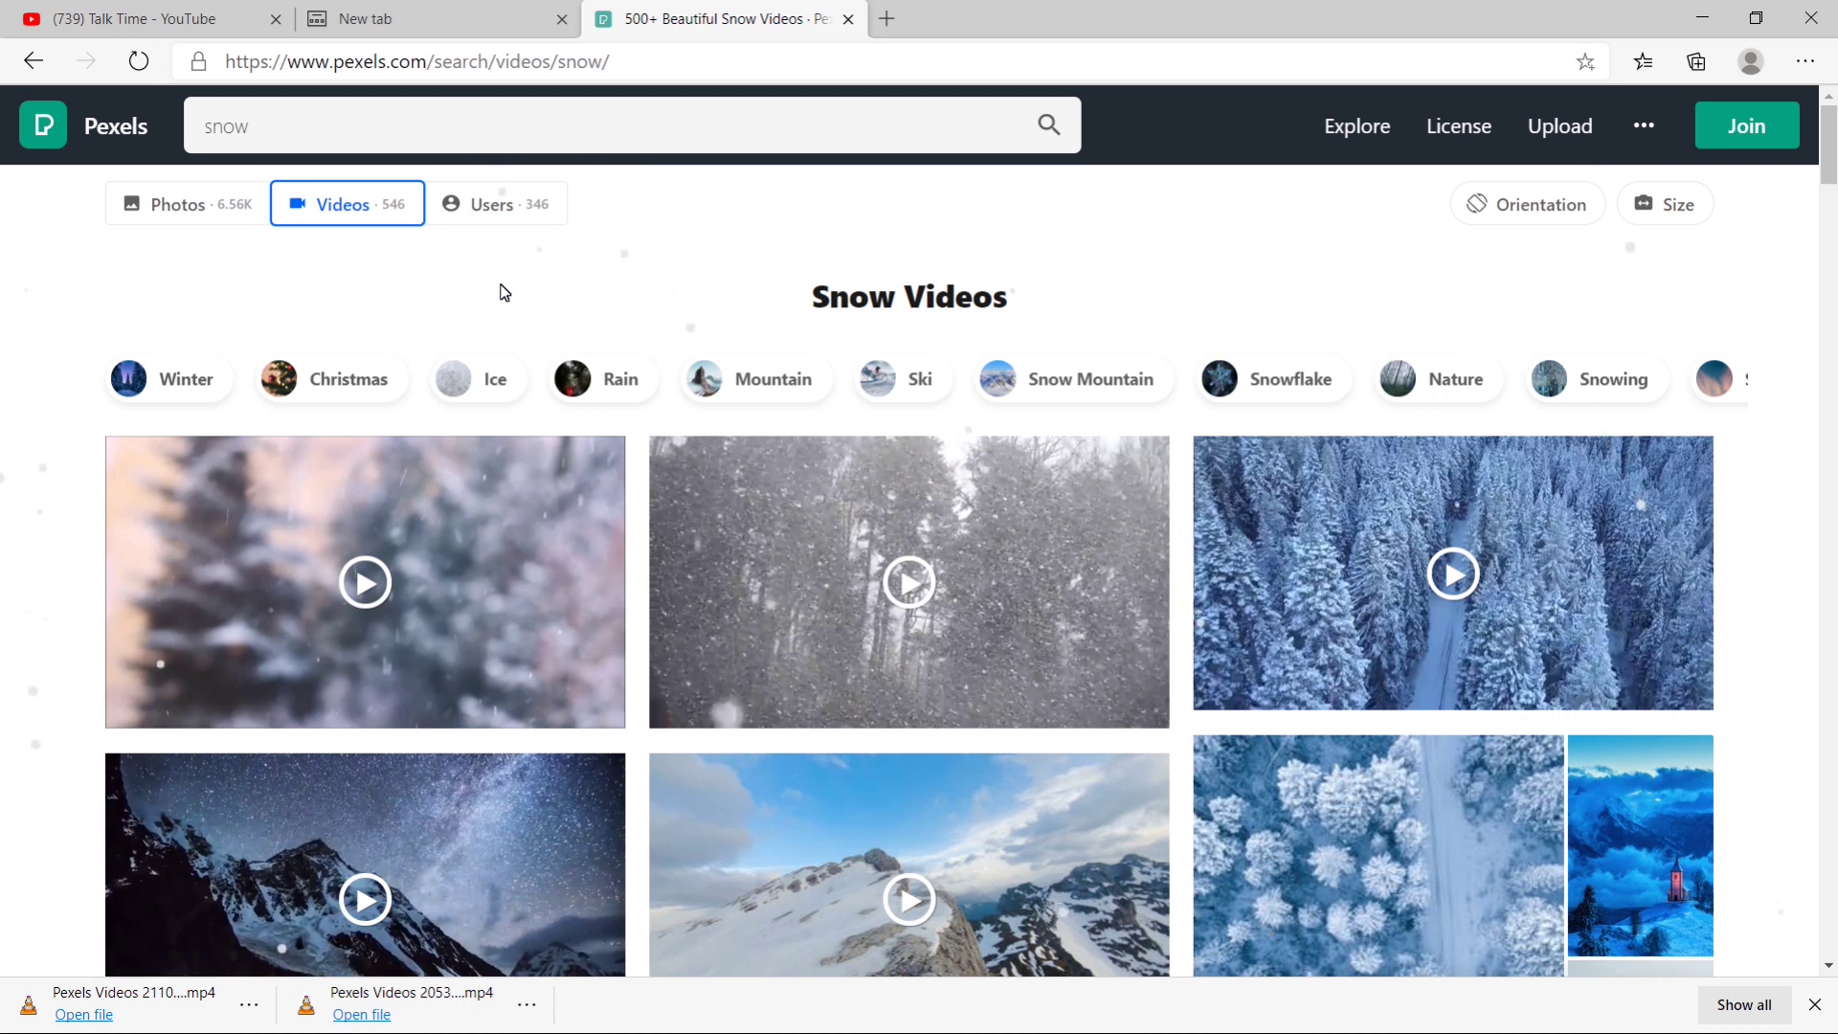
click(159, 207)
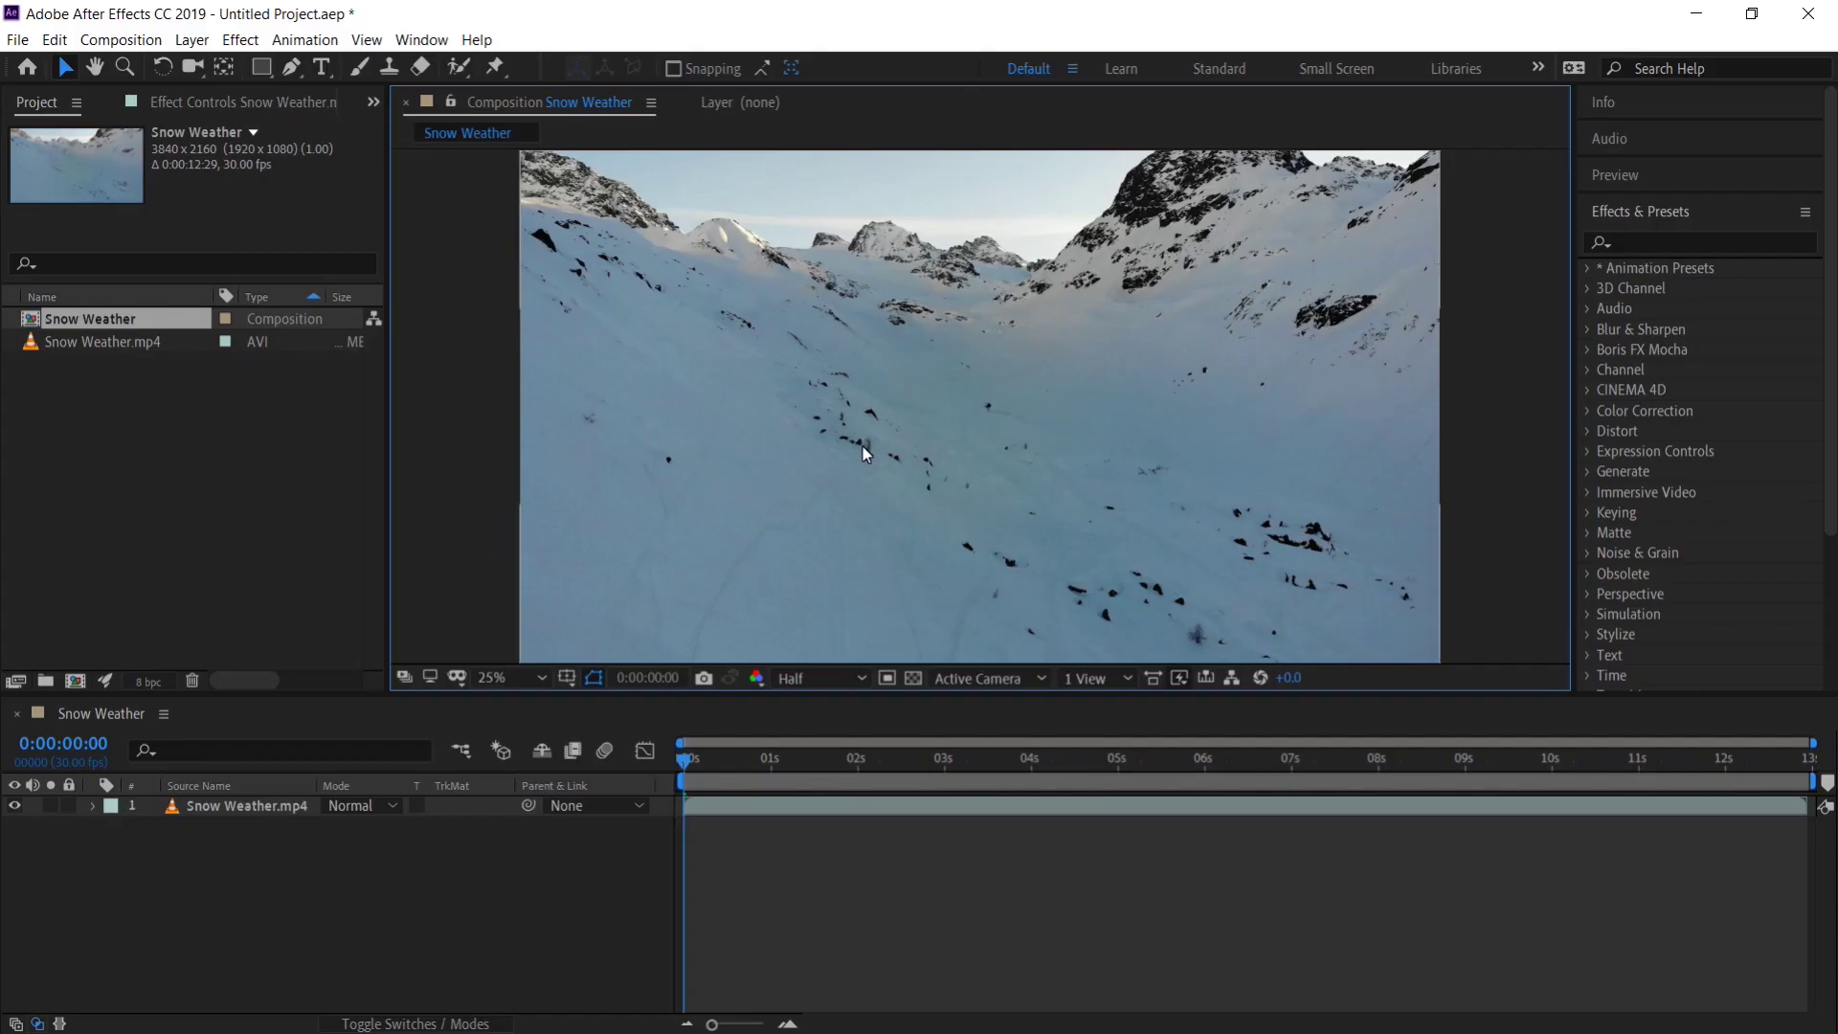
- Find the CC Snowfall effect and apply it to the Snow Weather.mp4 footage
click(1636, 246)
text(cc)
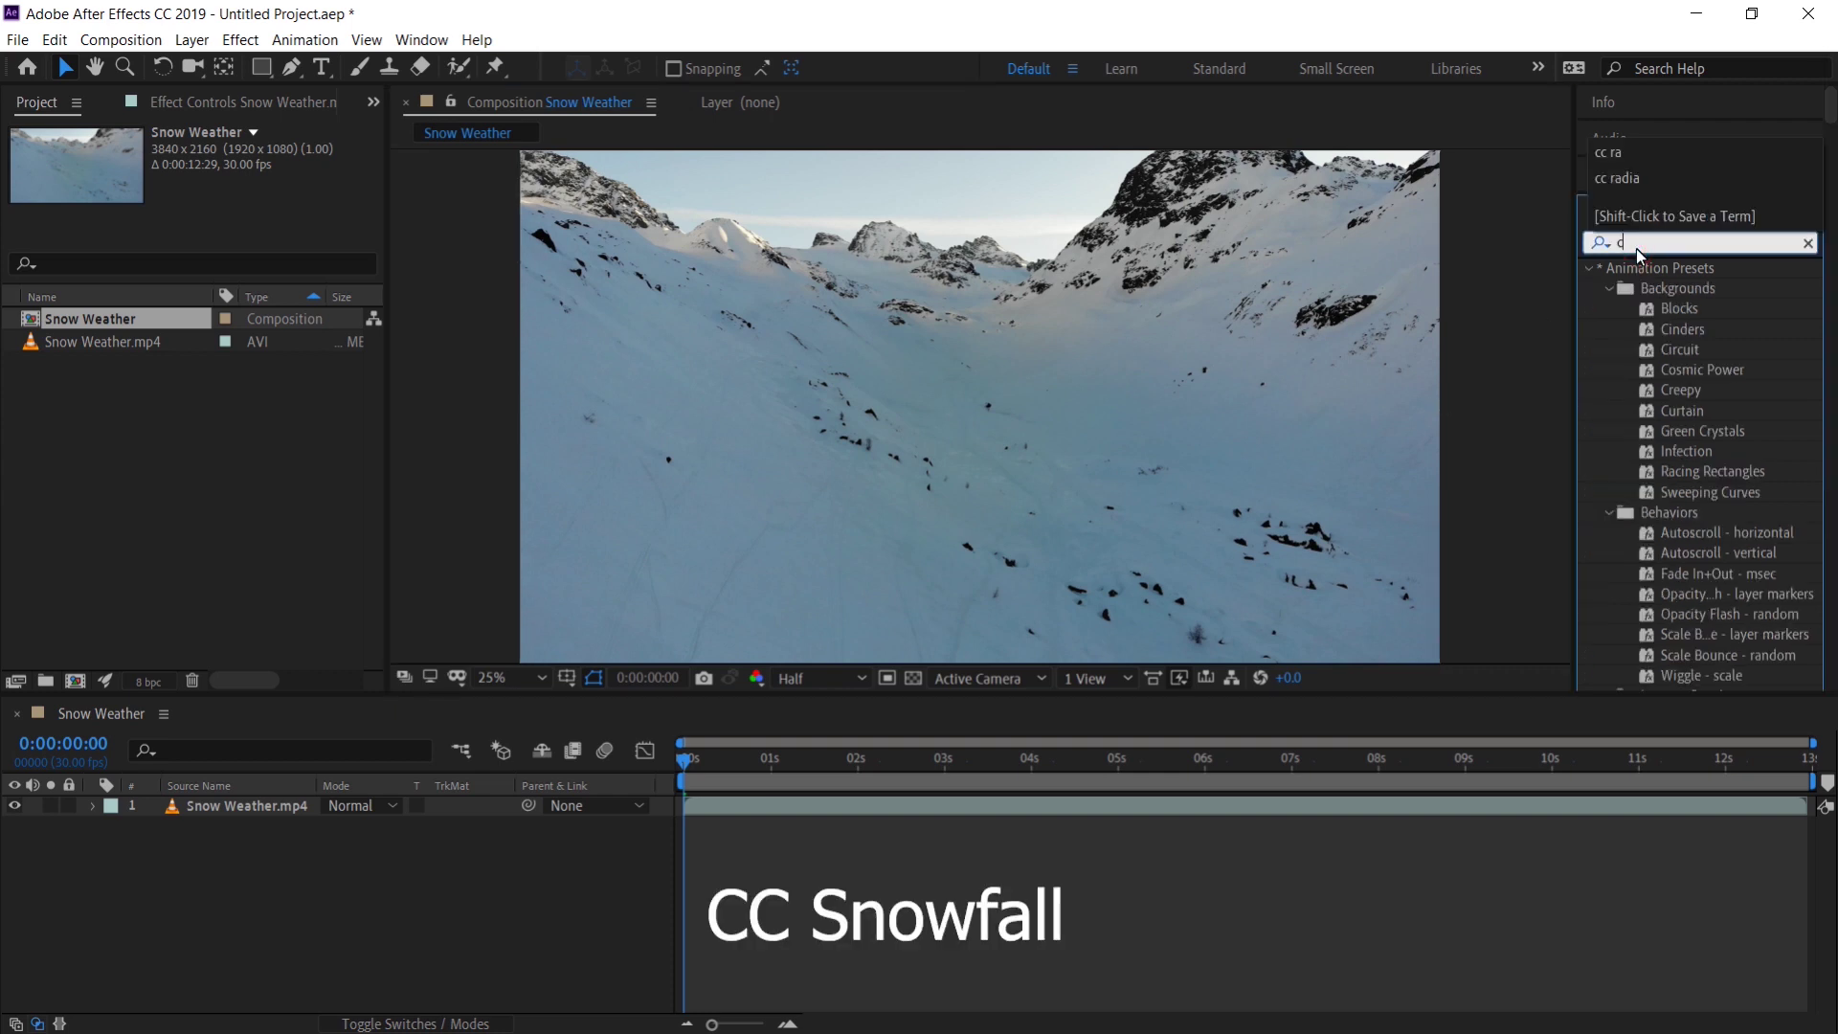
text( sn)
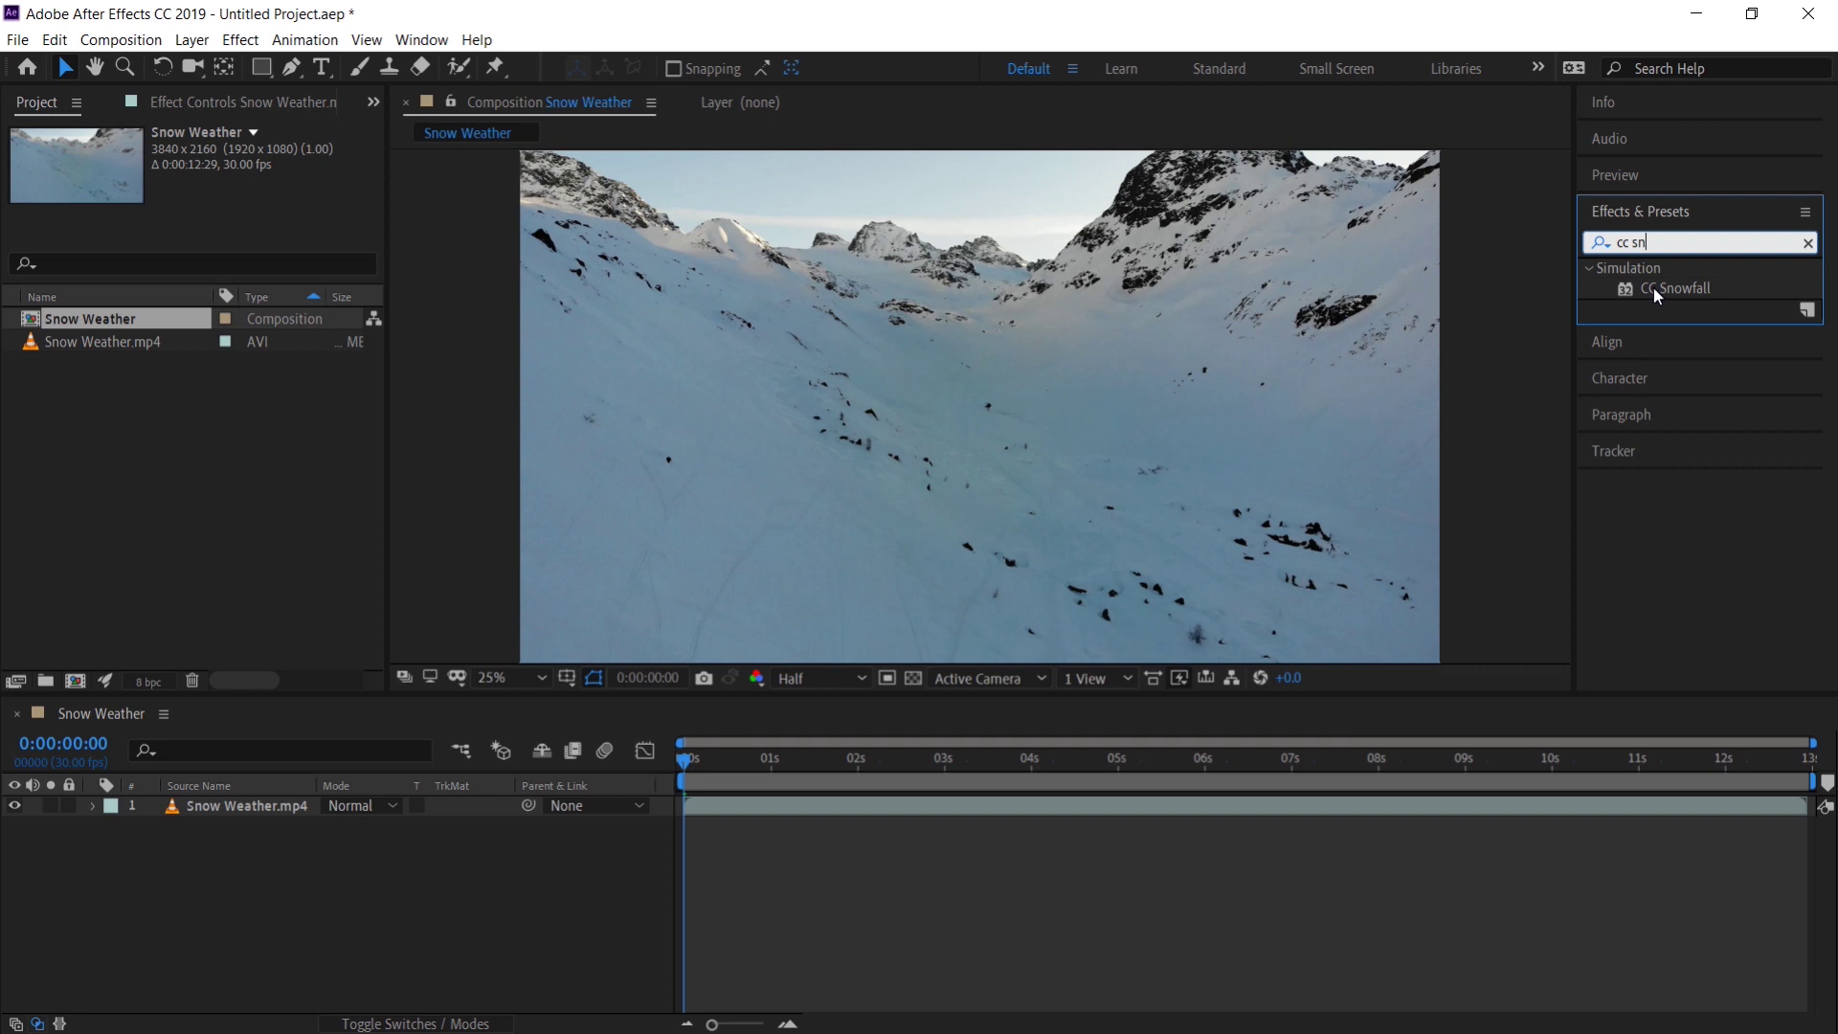
drag(1656, 287, 1047, 387)
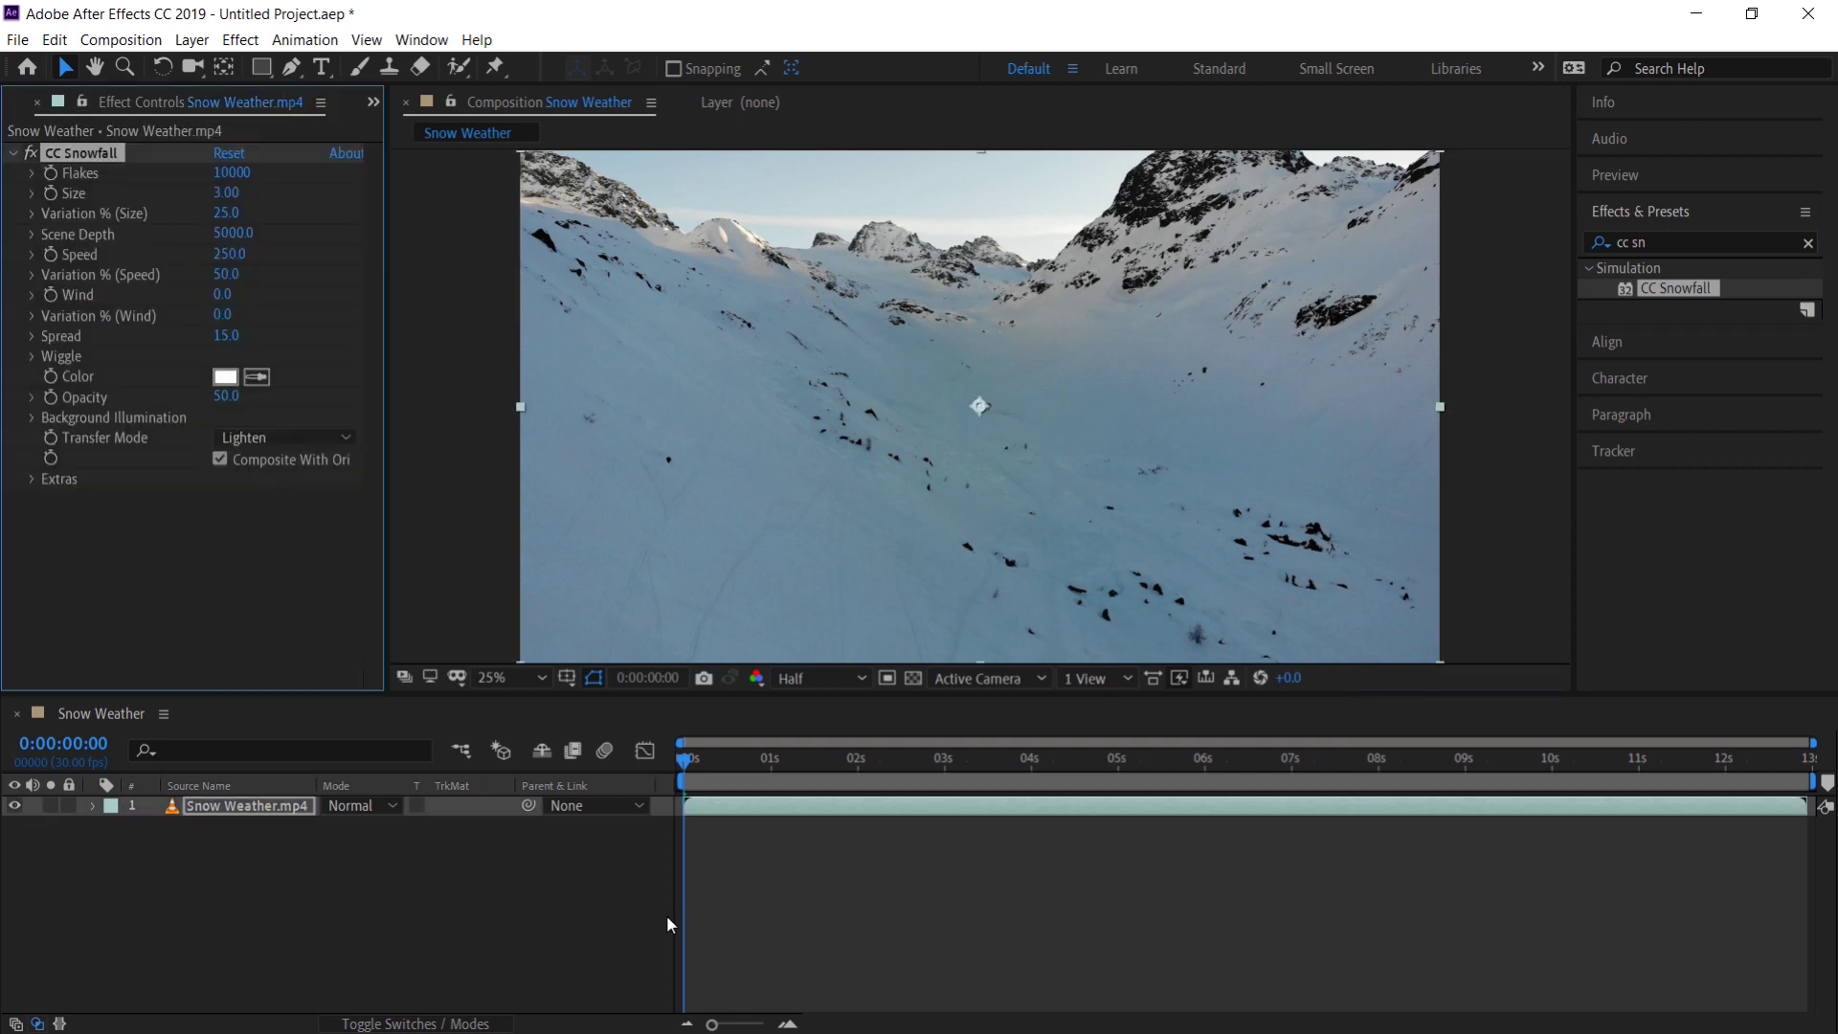
click(700, 812)
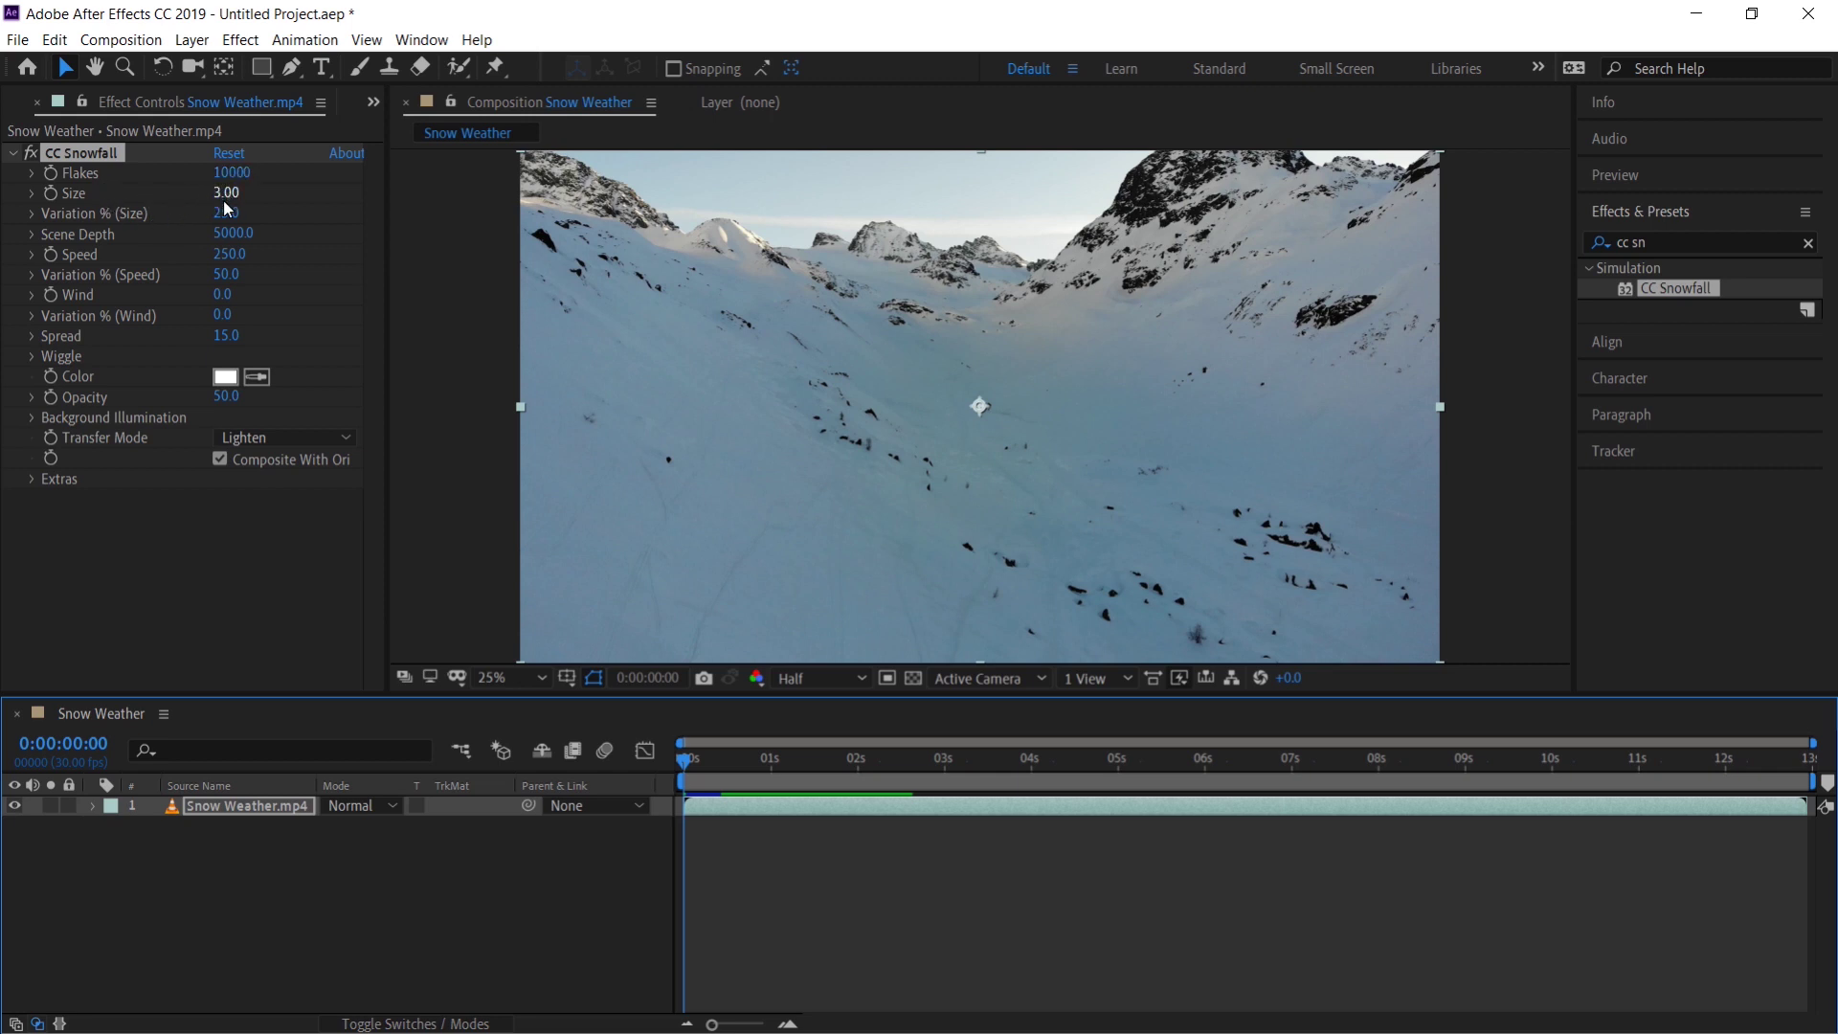
- Set the CC Snowfall Size to 4.27 and Speed to 1521
drag(224, 191, 432, 248)
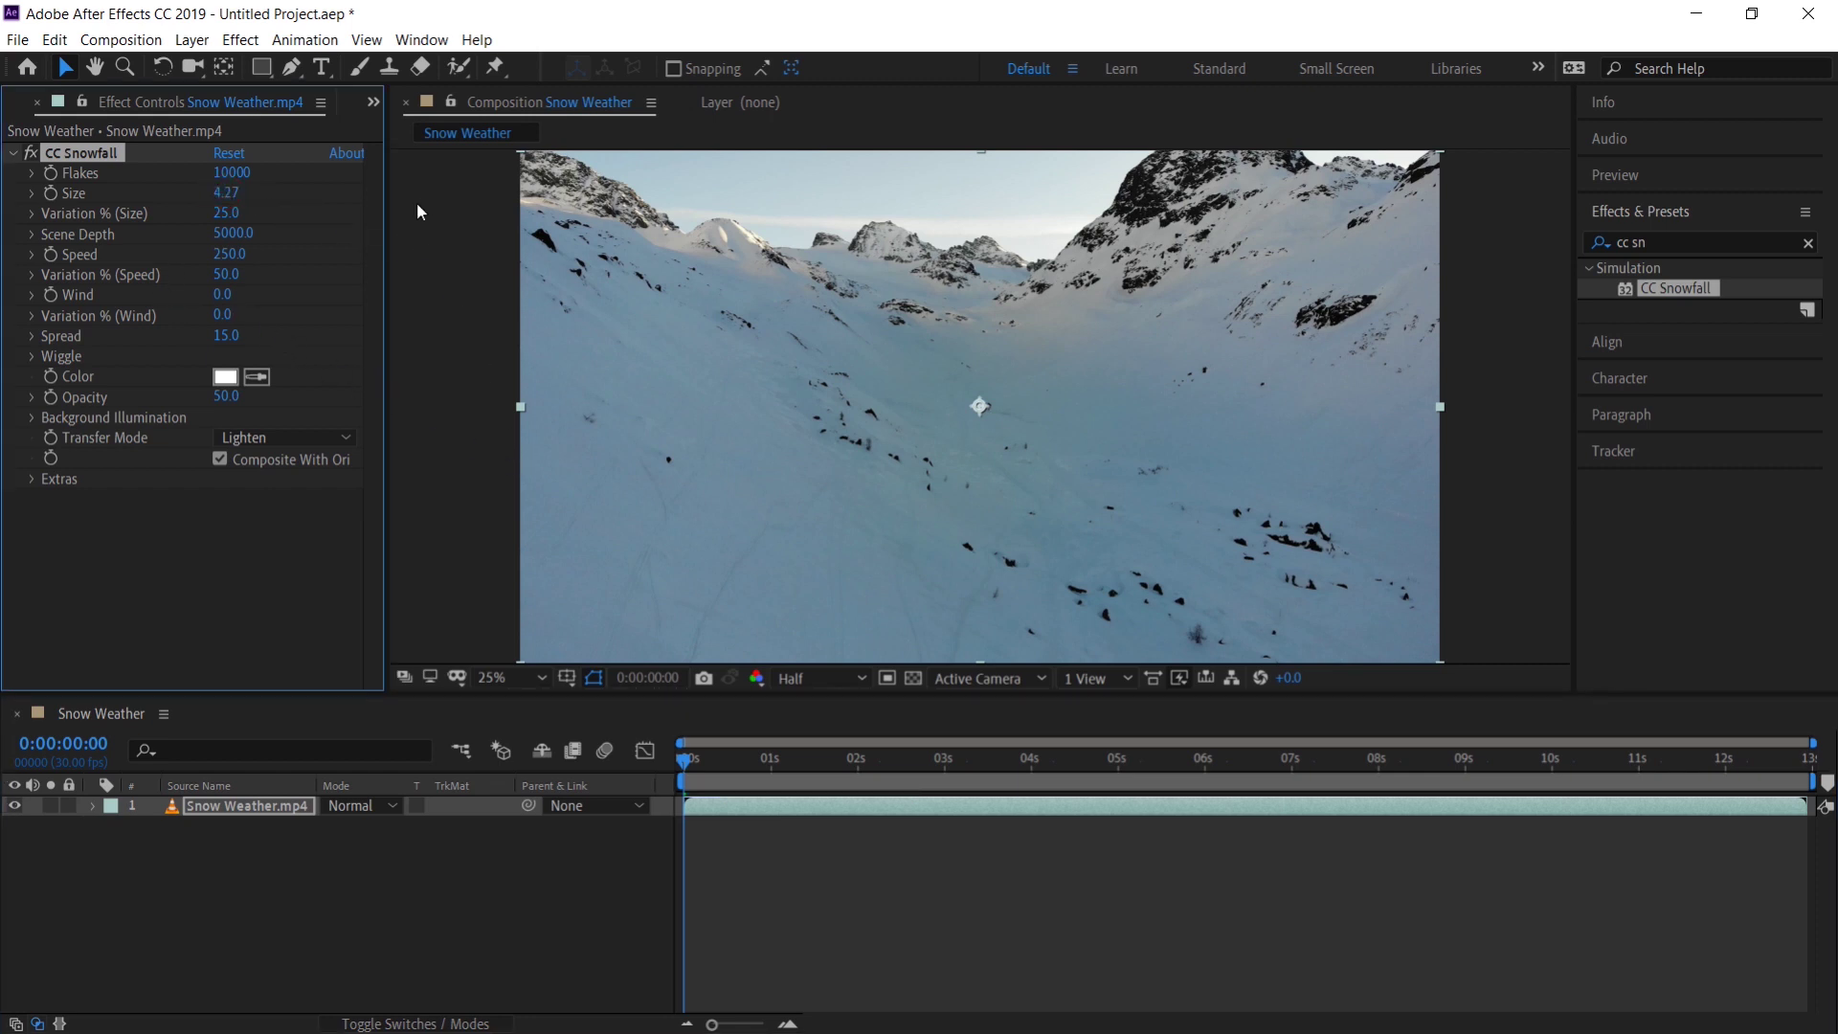
drag(261, 257, 1834, 285)
drag(1469, 448, 1447, 453)
- Play a preview of the snowfall and examine the falling flakes up close
key(space)
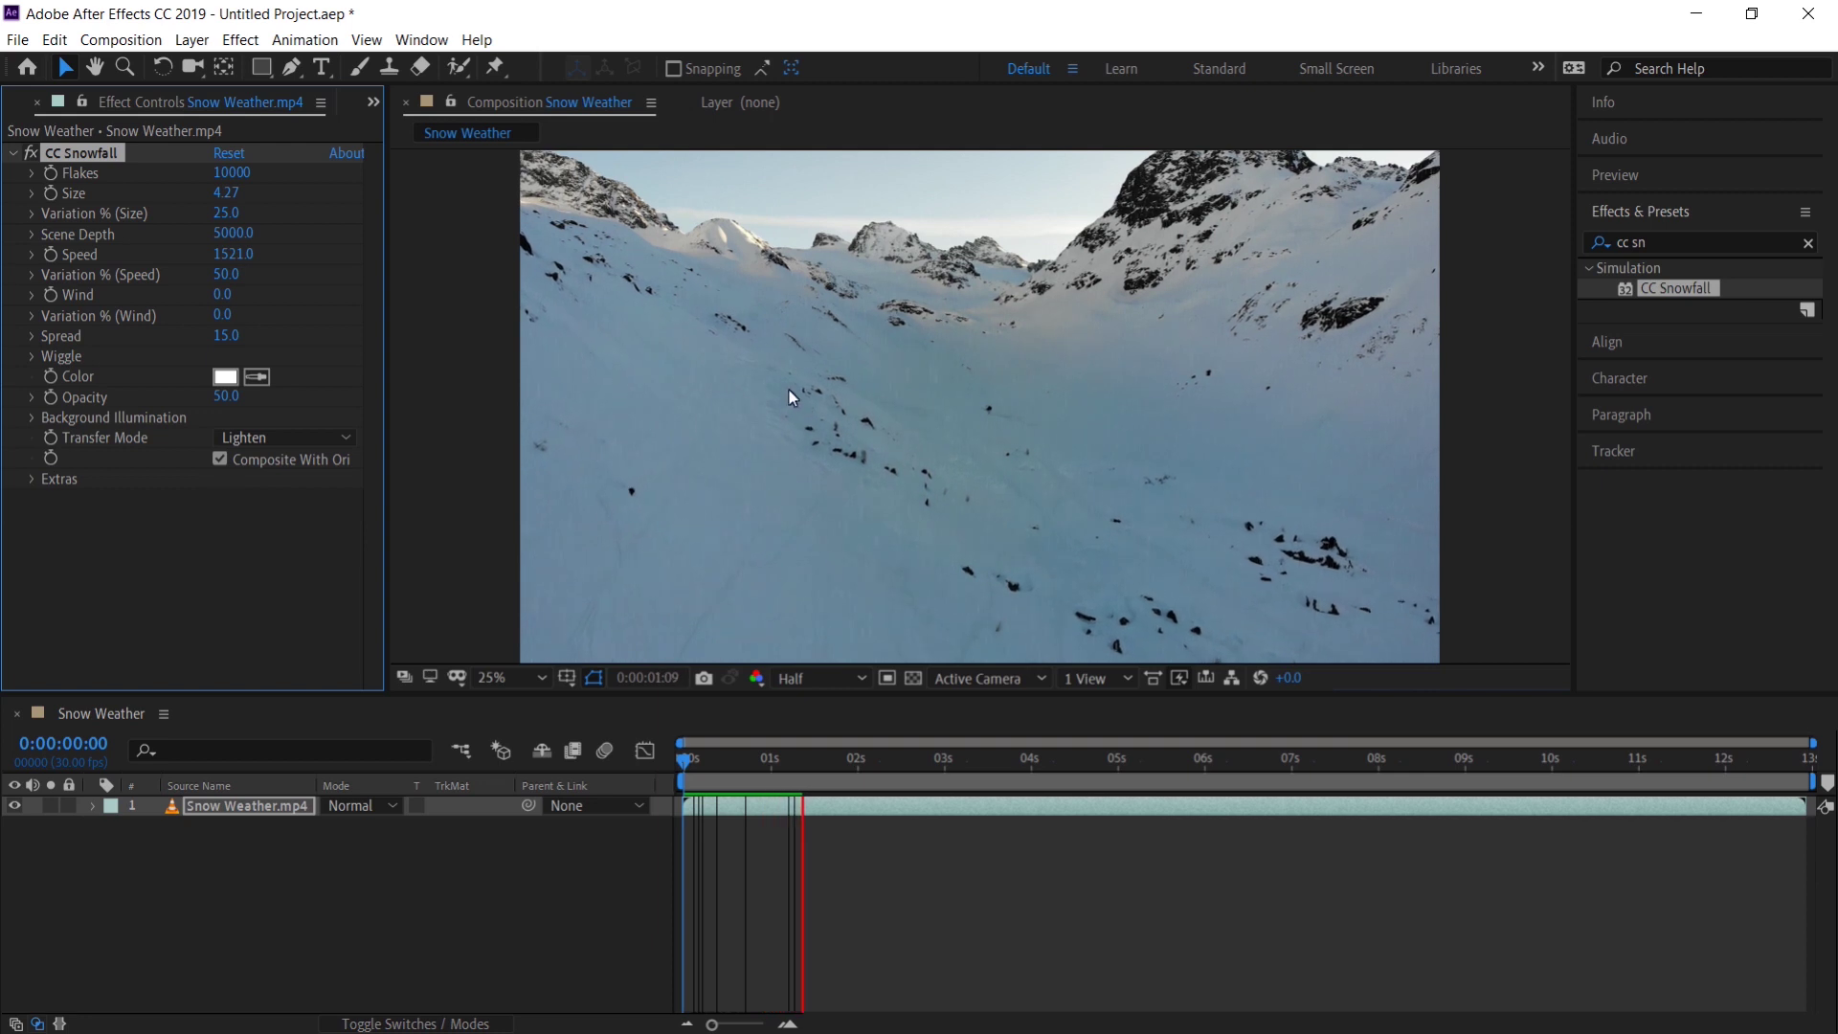
scroll(803, 403, up, 4)
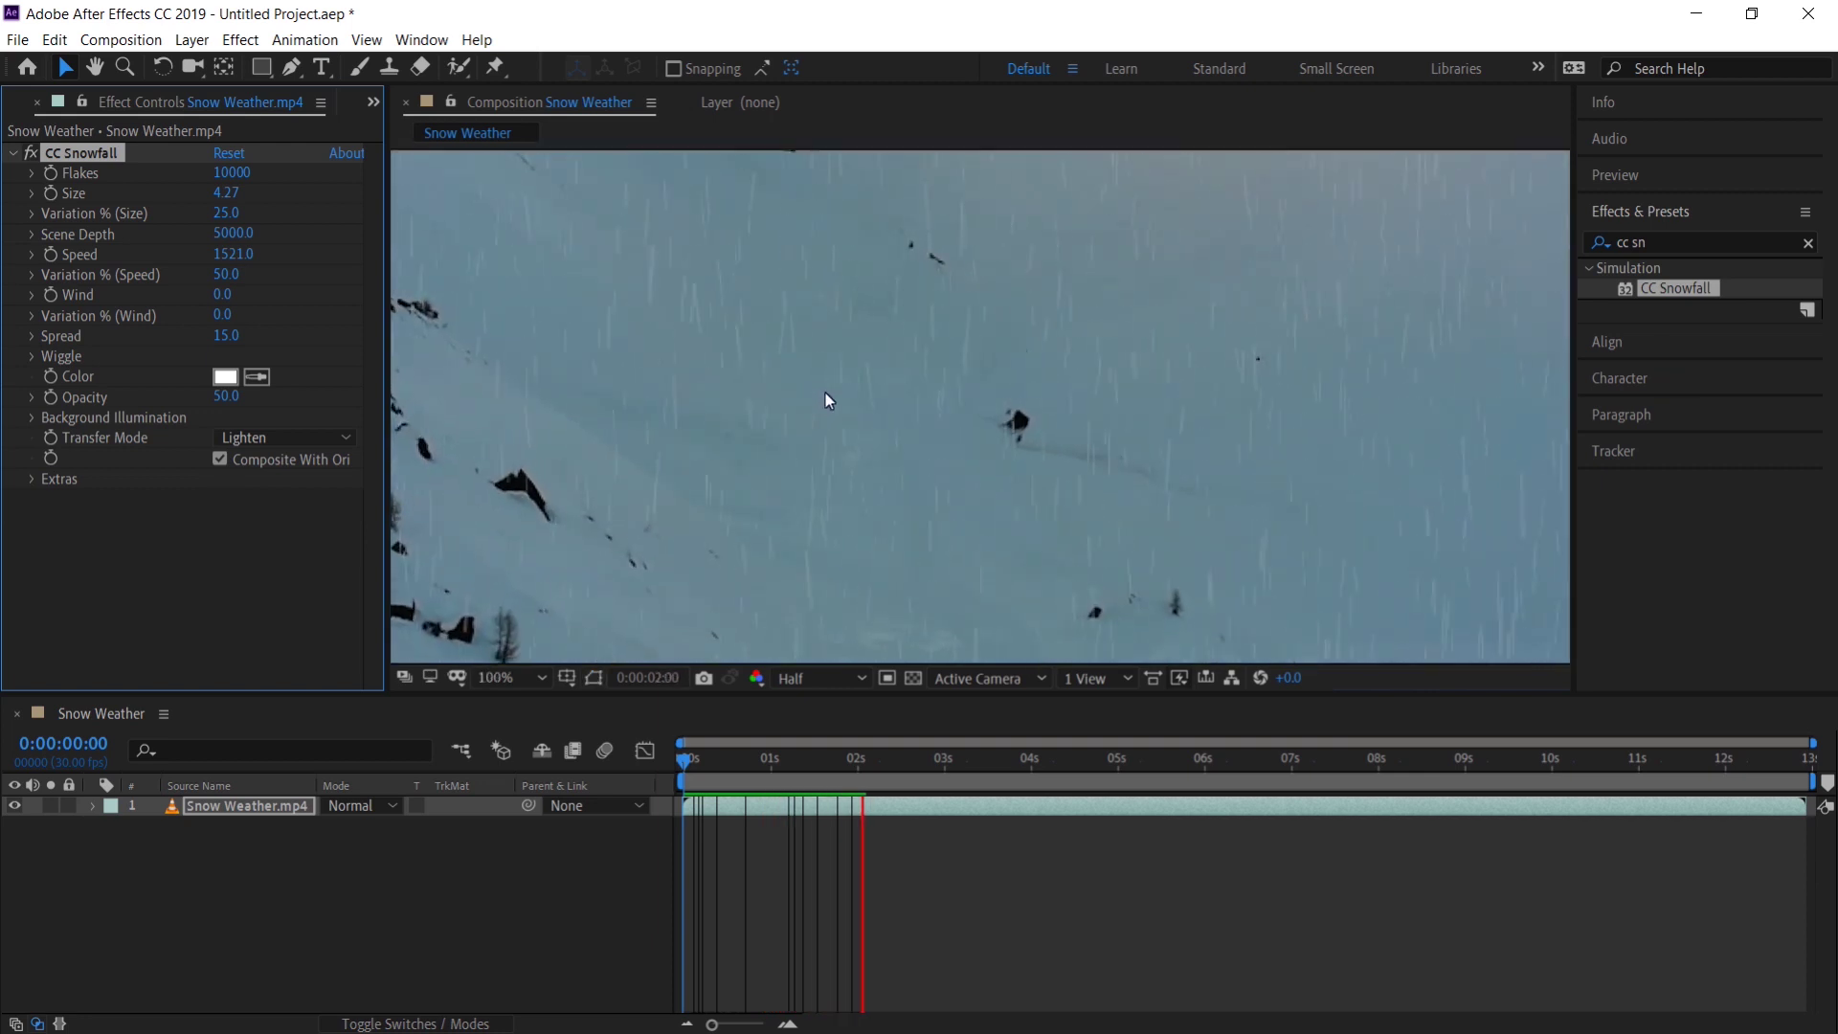
scroll(796, 374, down, 2)
key(space)
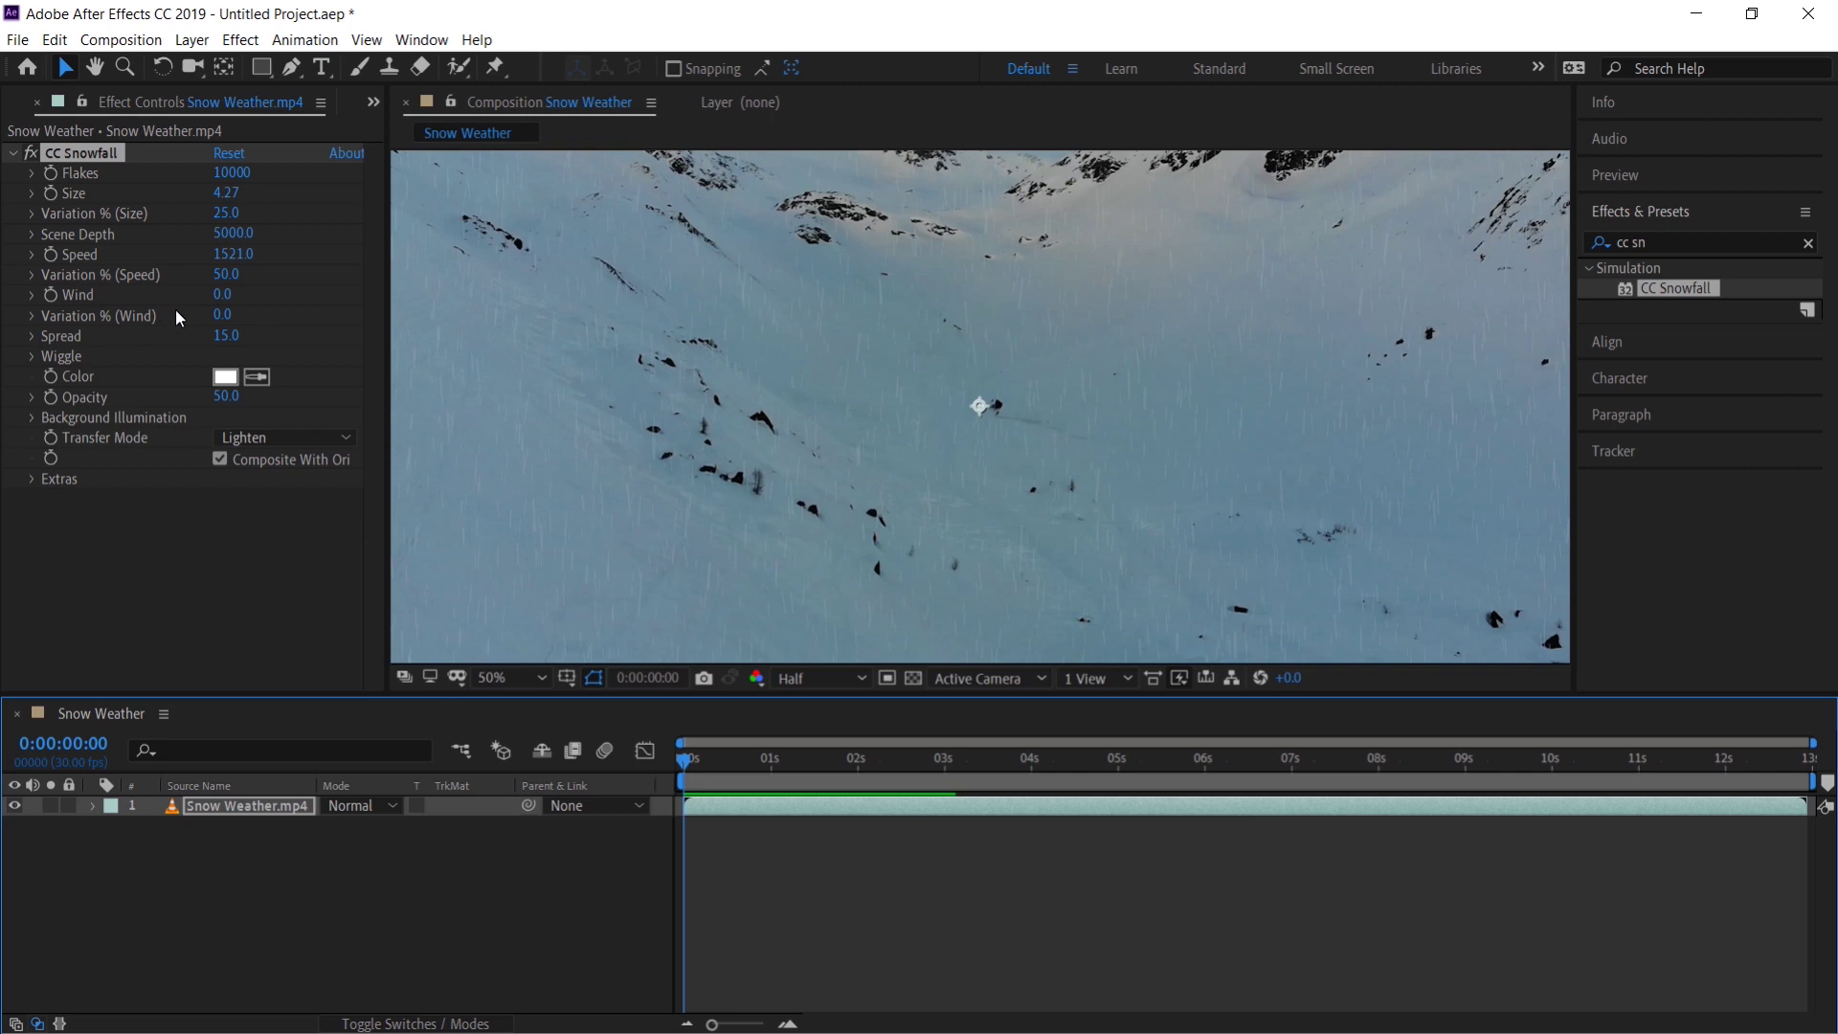
- Set the CC Snowfall Wind to 133 and preview the slanted snow
drag(216, 295, 243, 303)
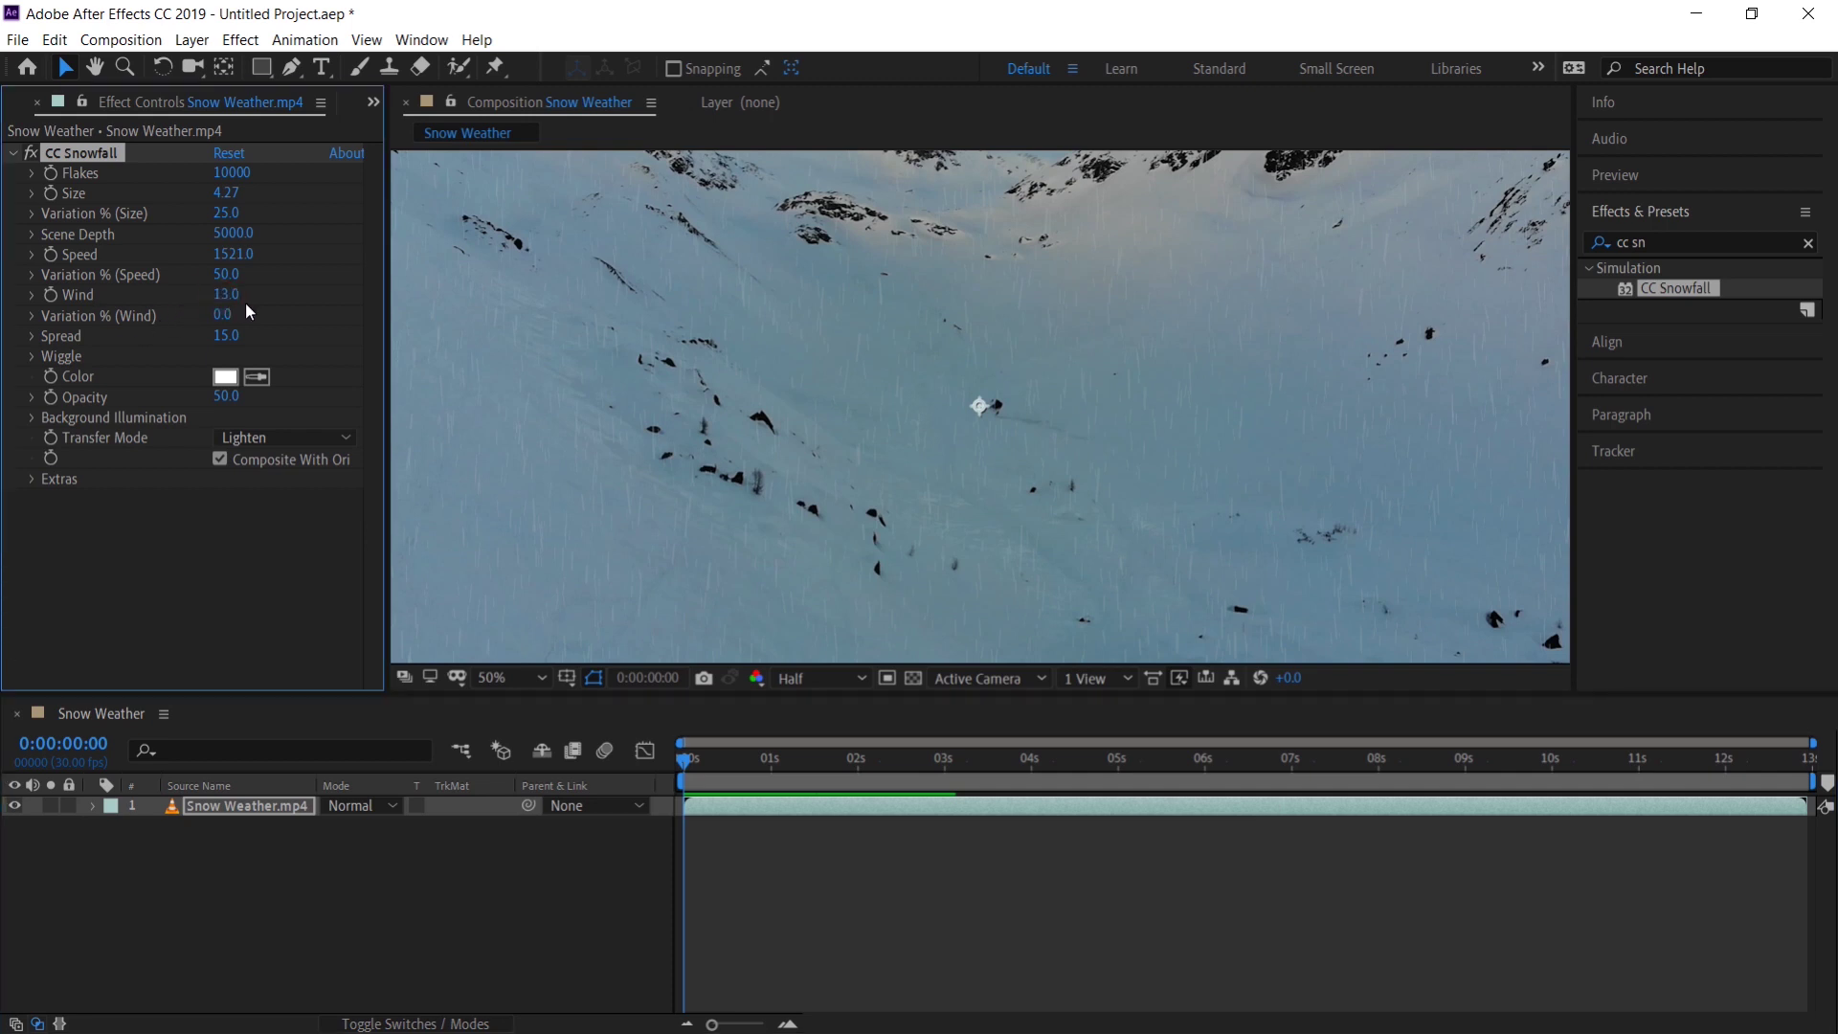
drag(394, 326, 409, 332)
key(space)
key(space)
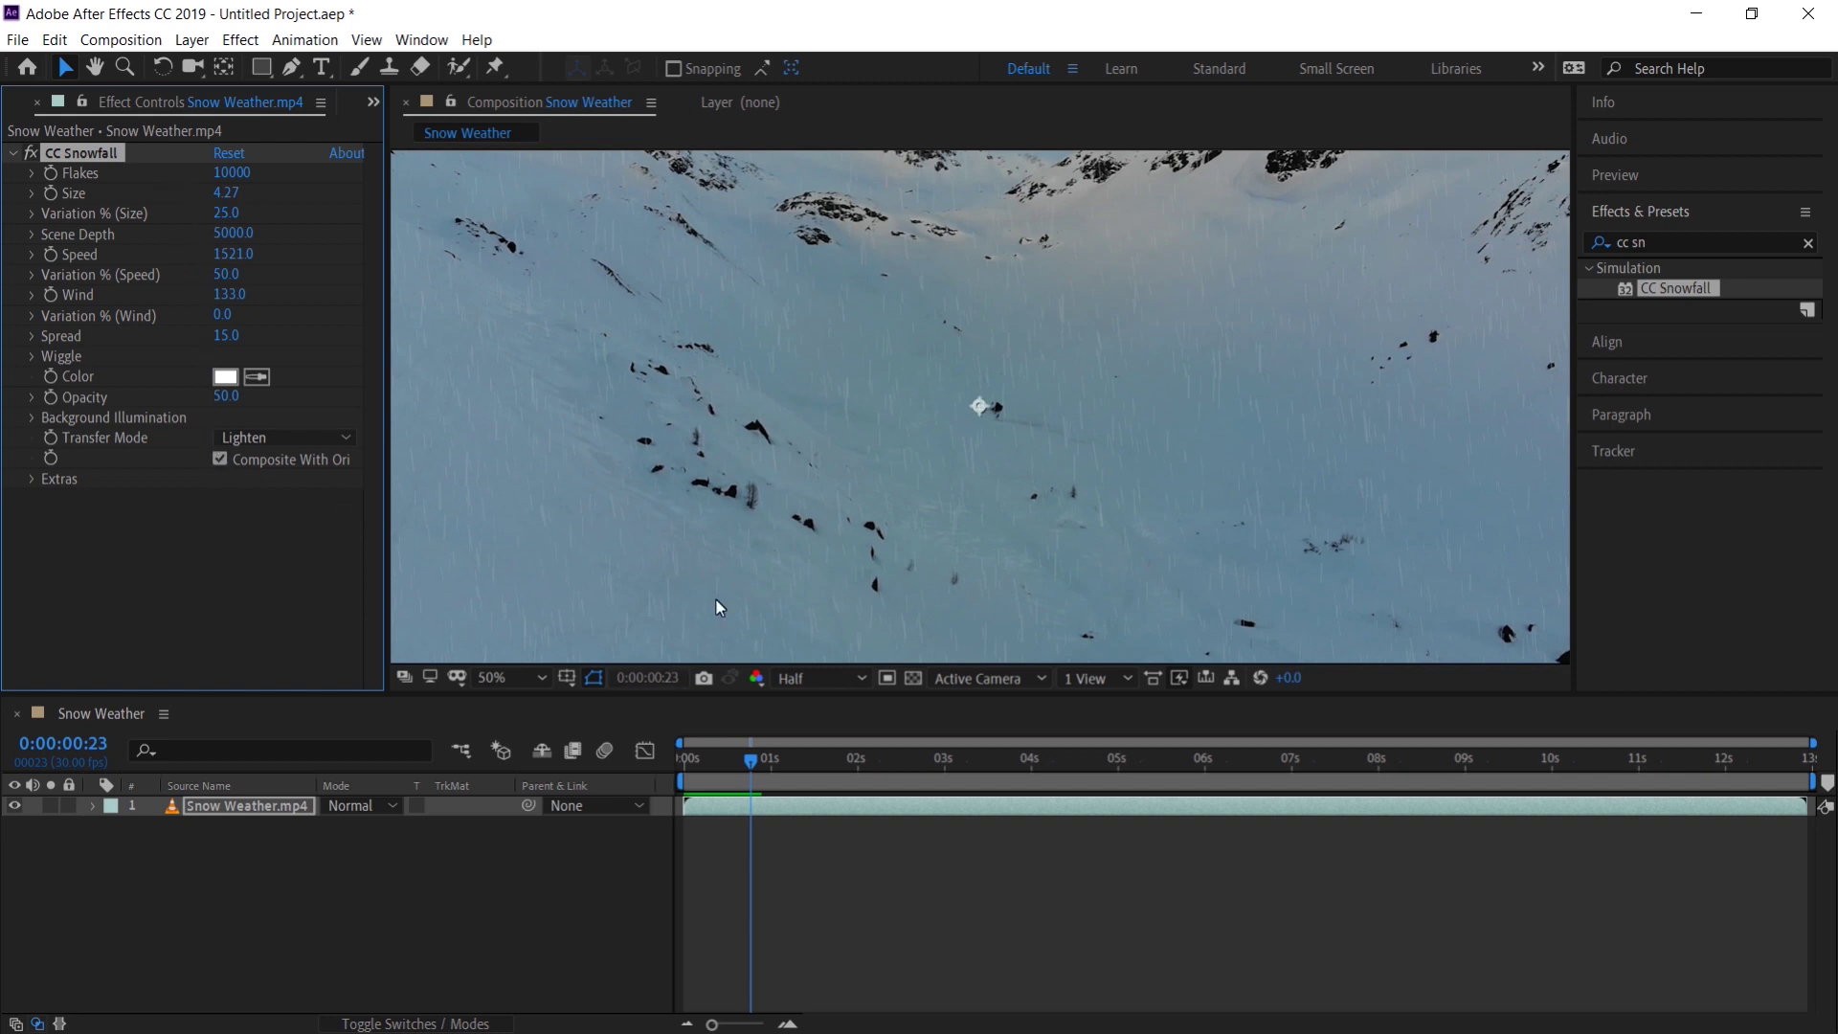
- Return the playhead to the start of the Snow Weather composition with the full frame in view
scroll(794, 402, down, 2)
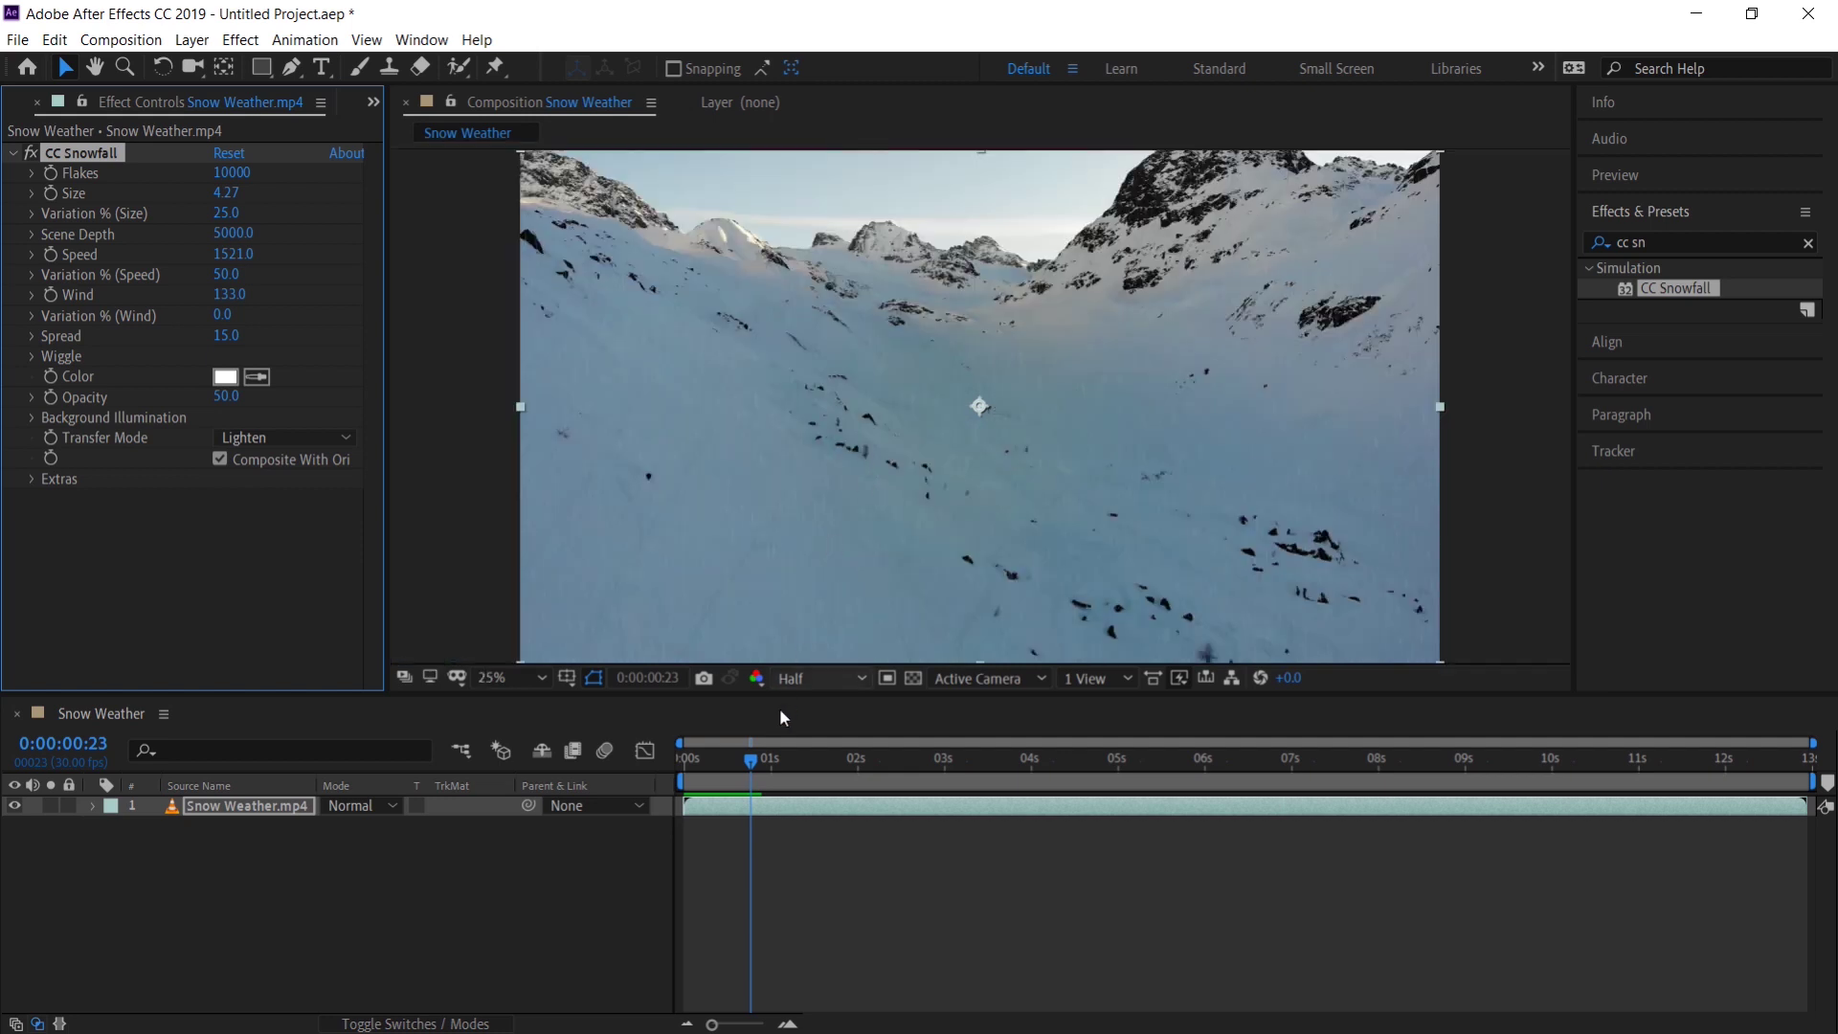
click(744, 763)
drag(745, 763, 683, 775)
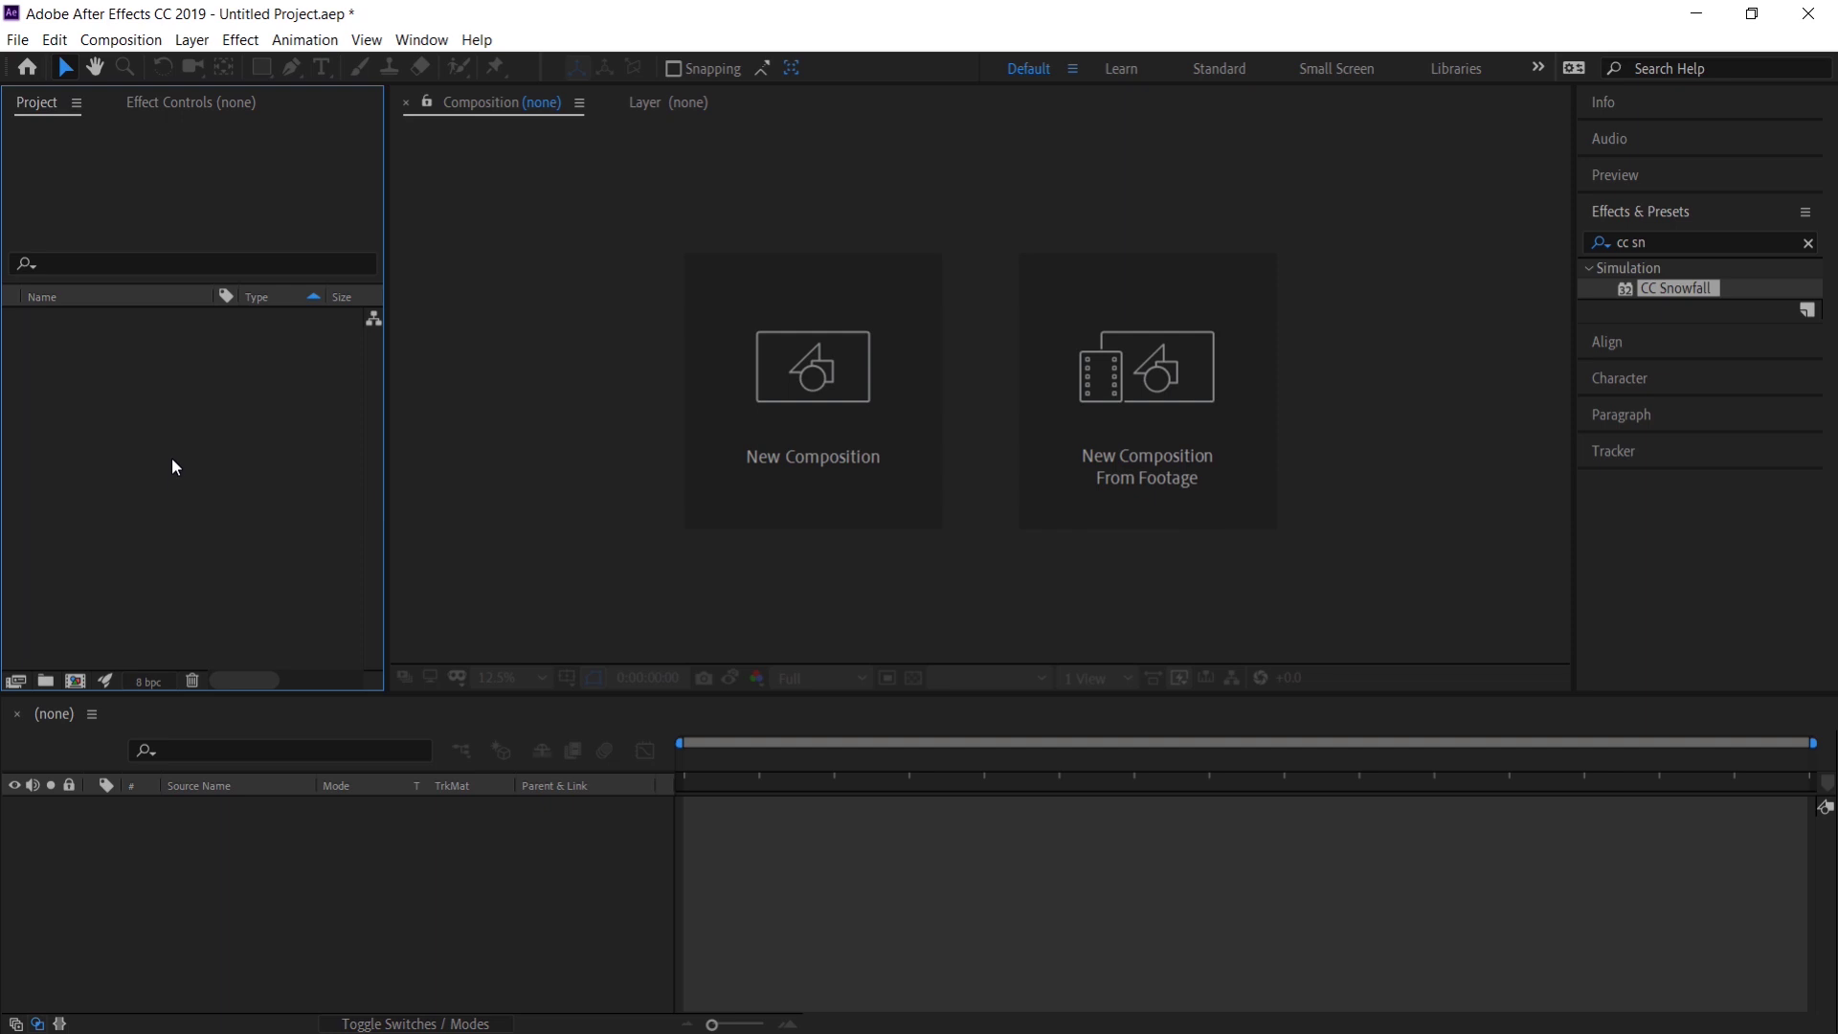
- Import the Car Passing video as footage and create a composition from it
double_click(170, 459)
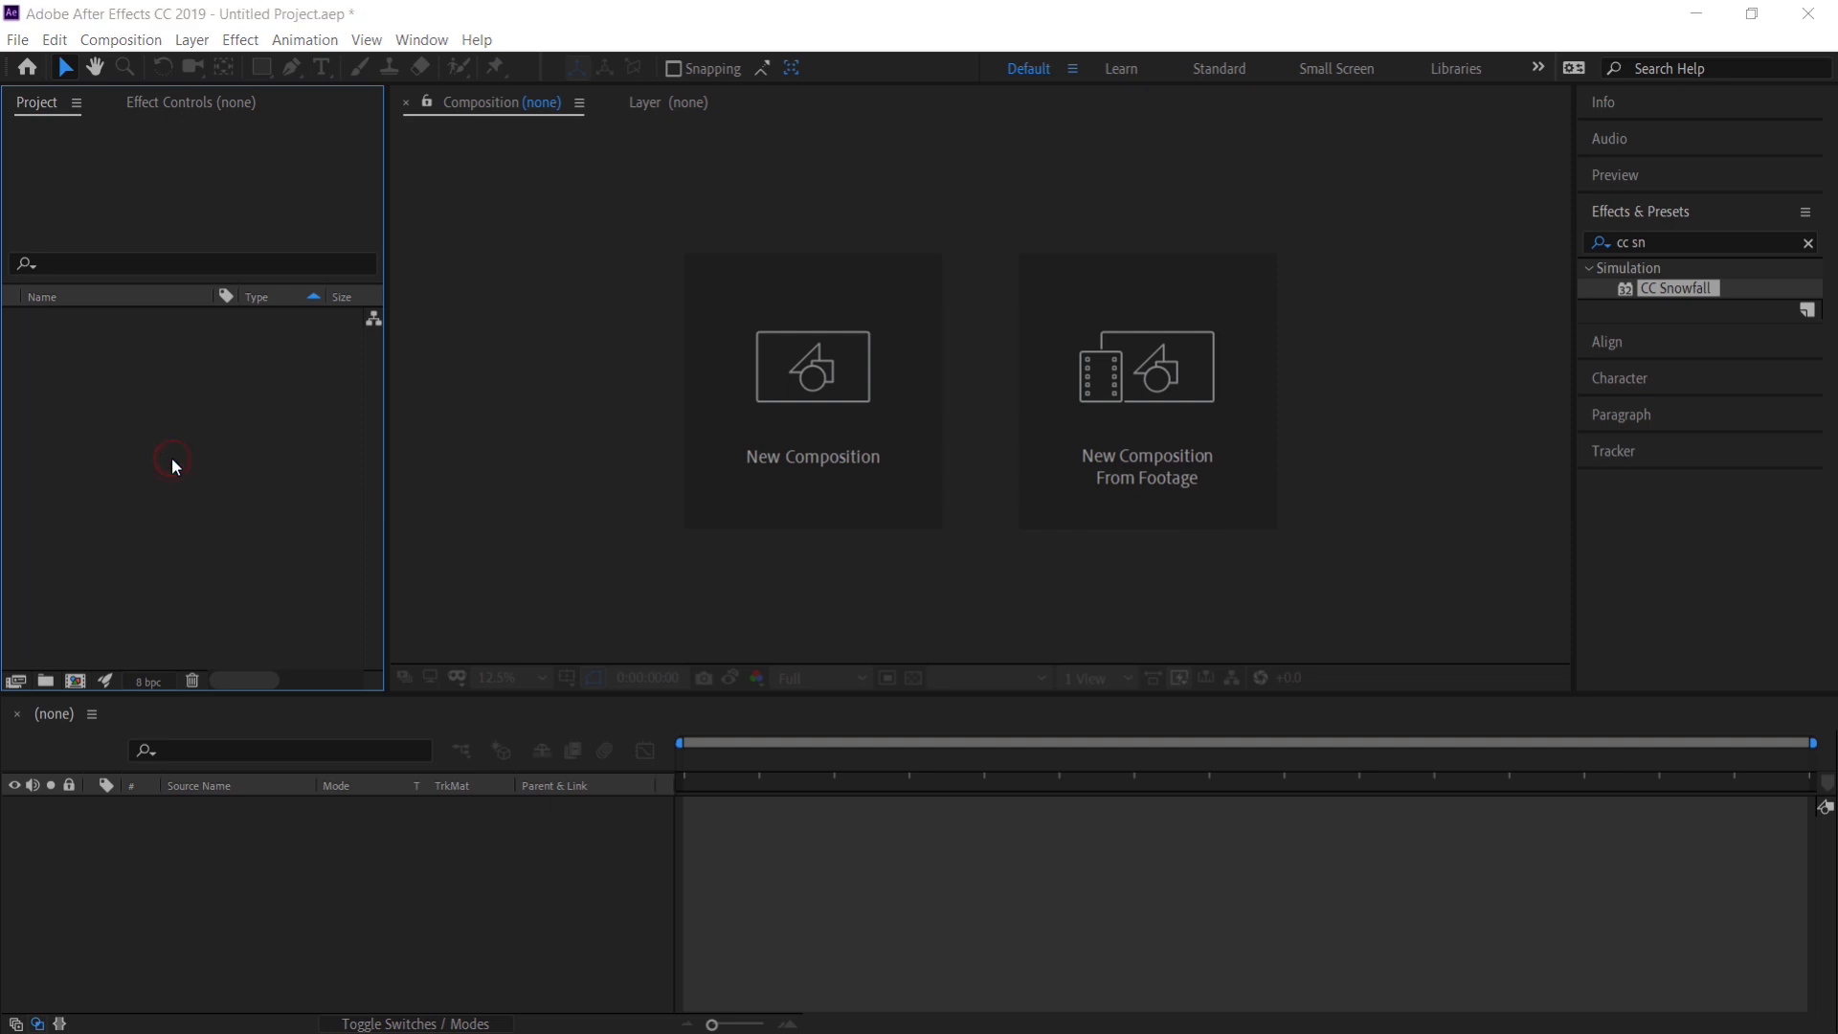
click(268, 303)
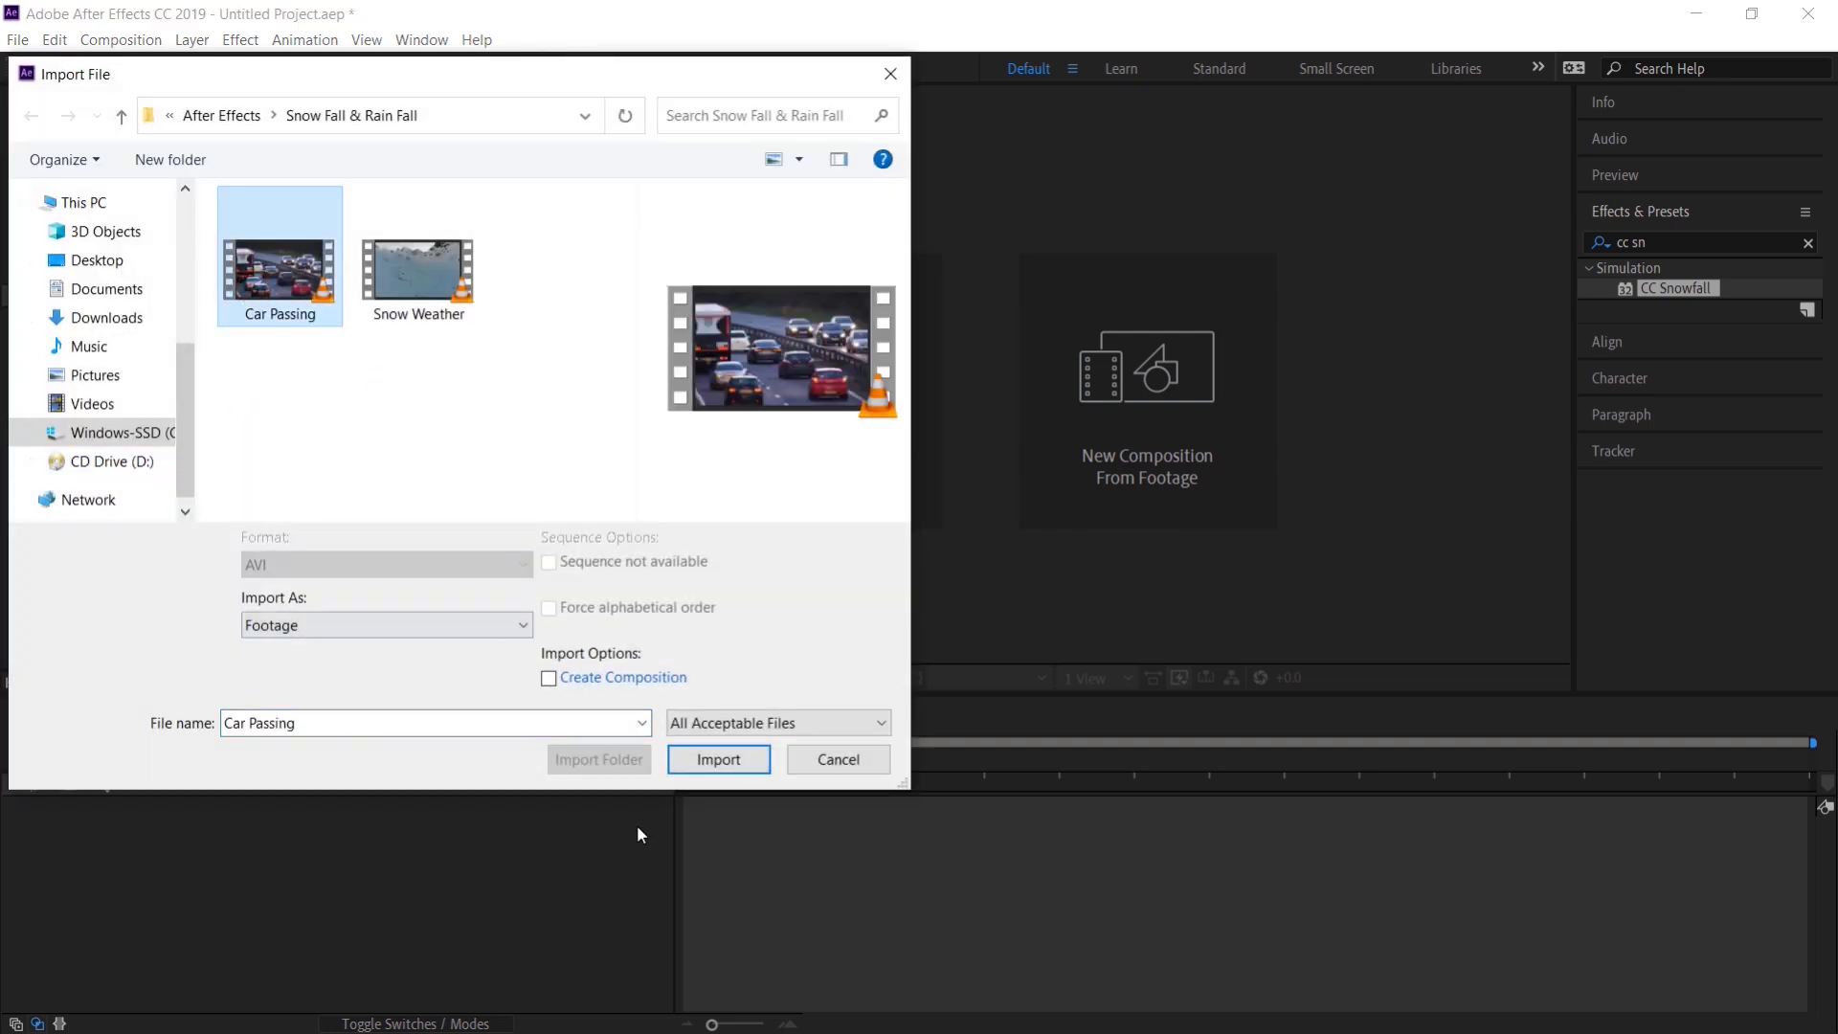
click(717, 763)
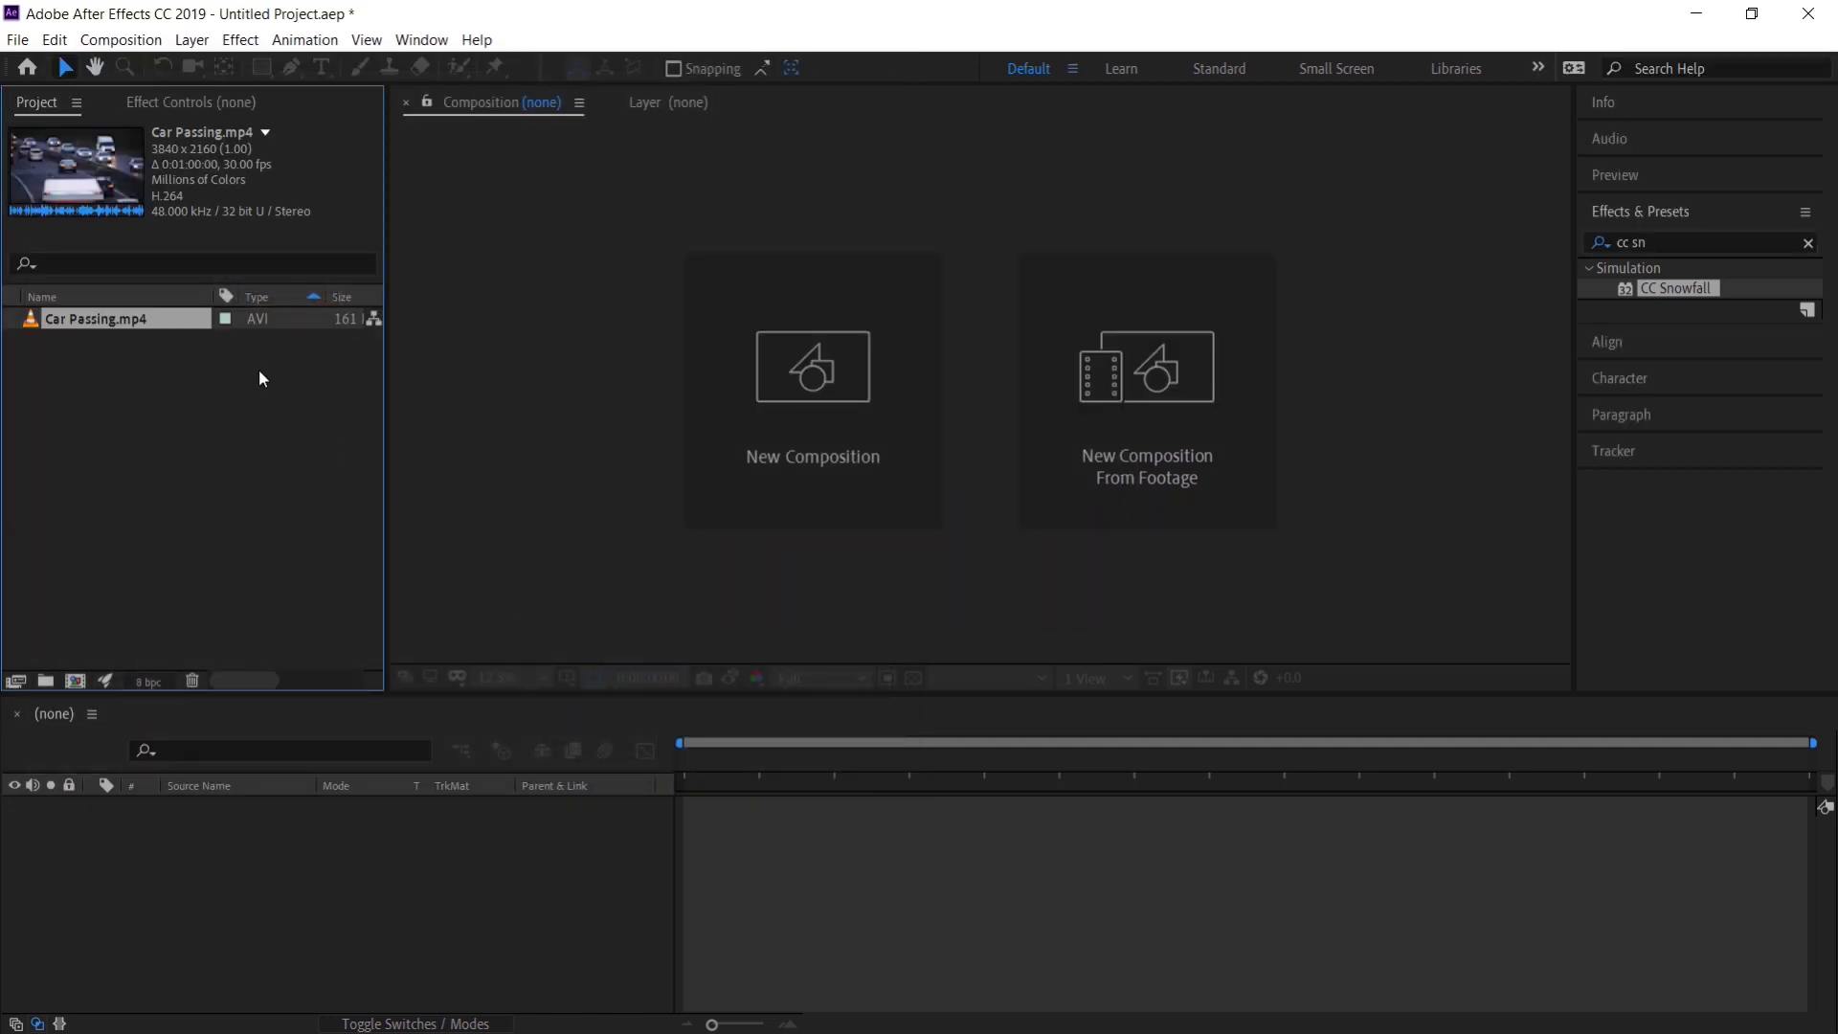
drag(168, 319, 193, 841)
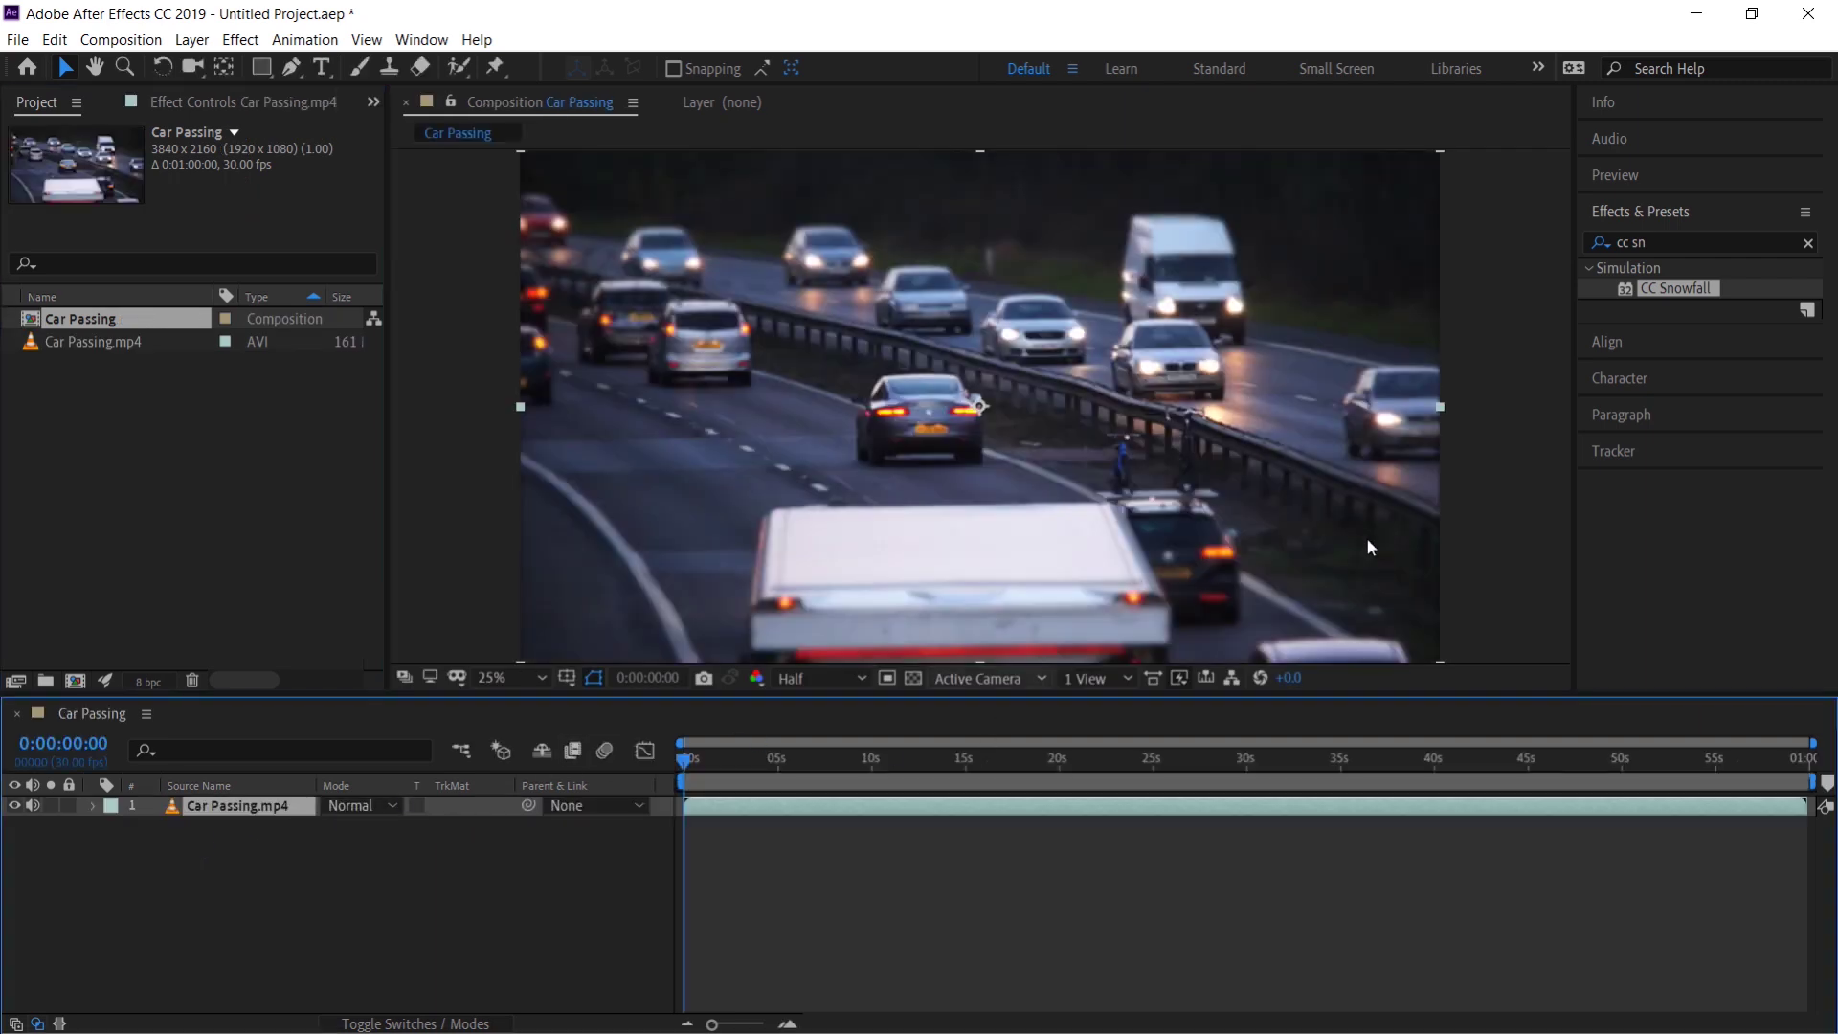
- Find the CC Rainfall effect, apply it to the Car Passing.mp4 layer and preview the rain
click(1808, 246)
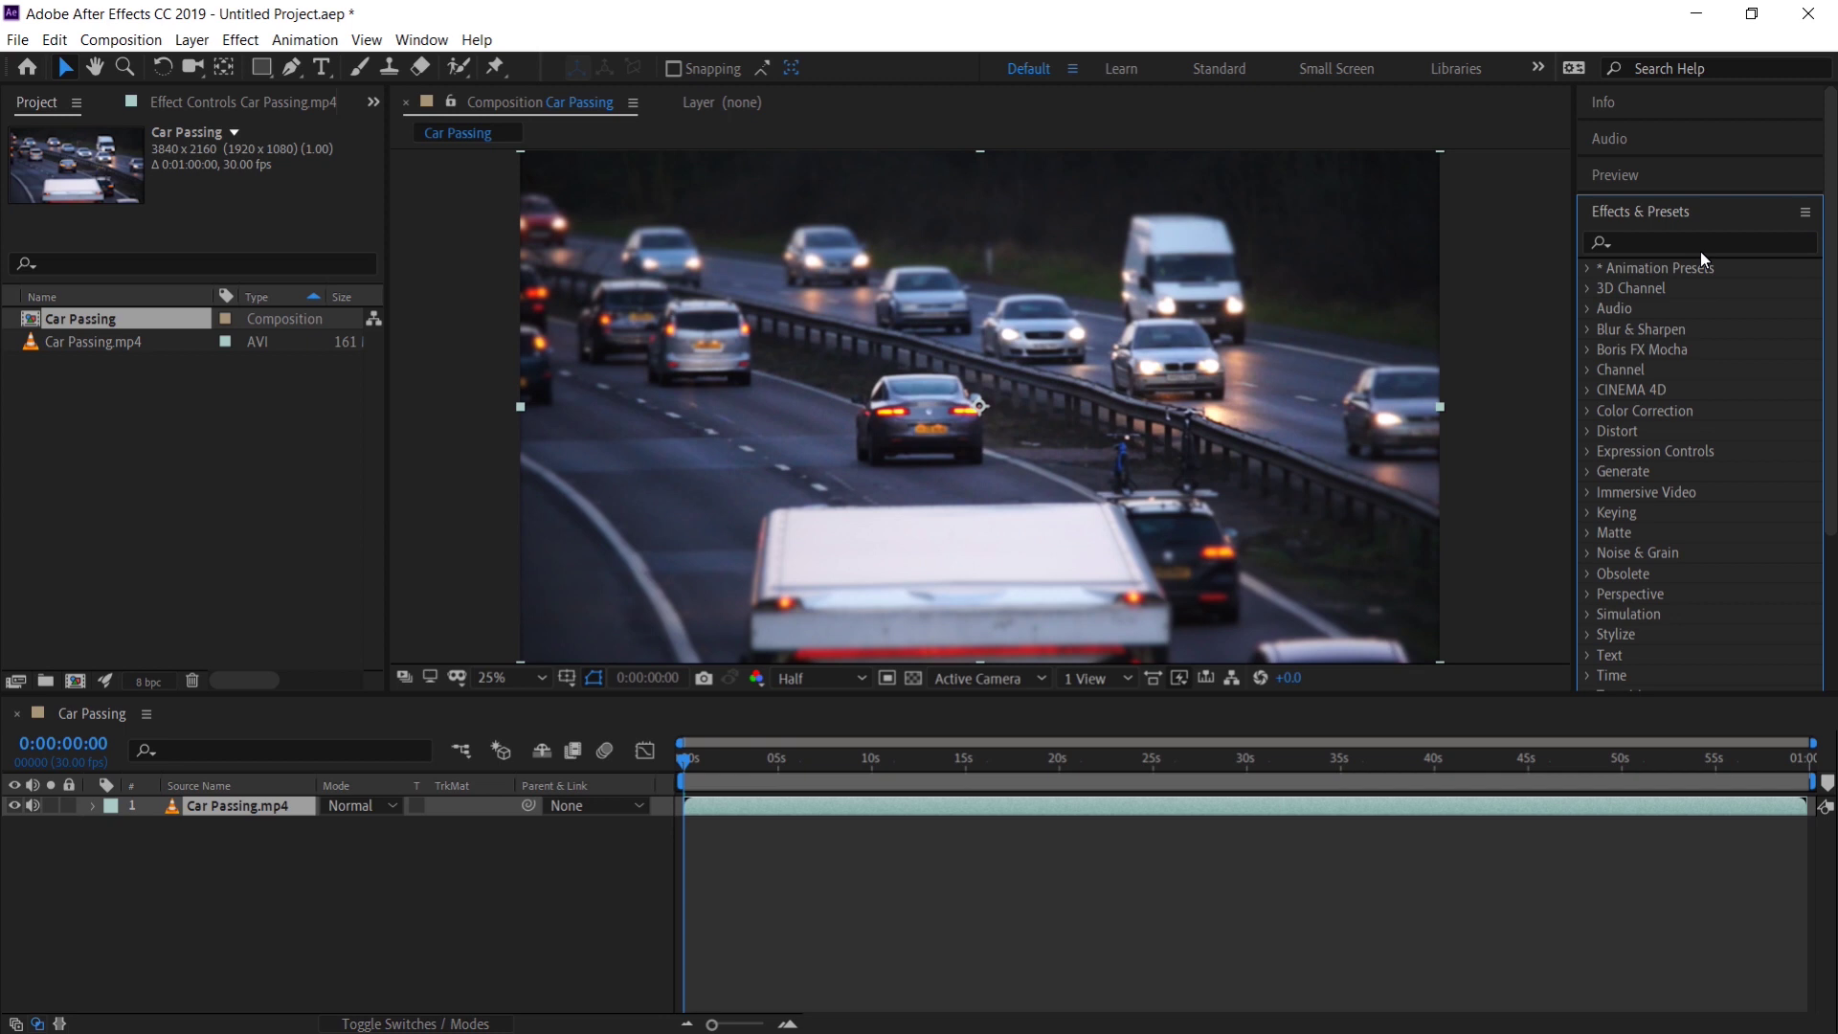
click(1639, 251)
text(cc)
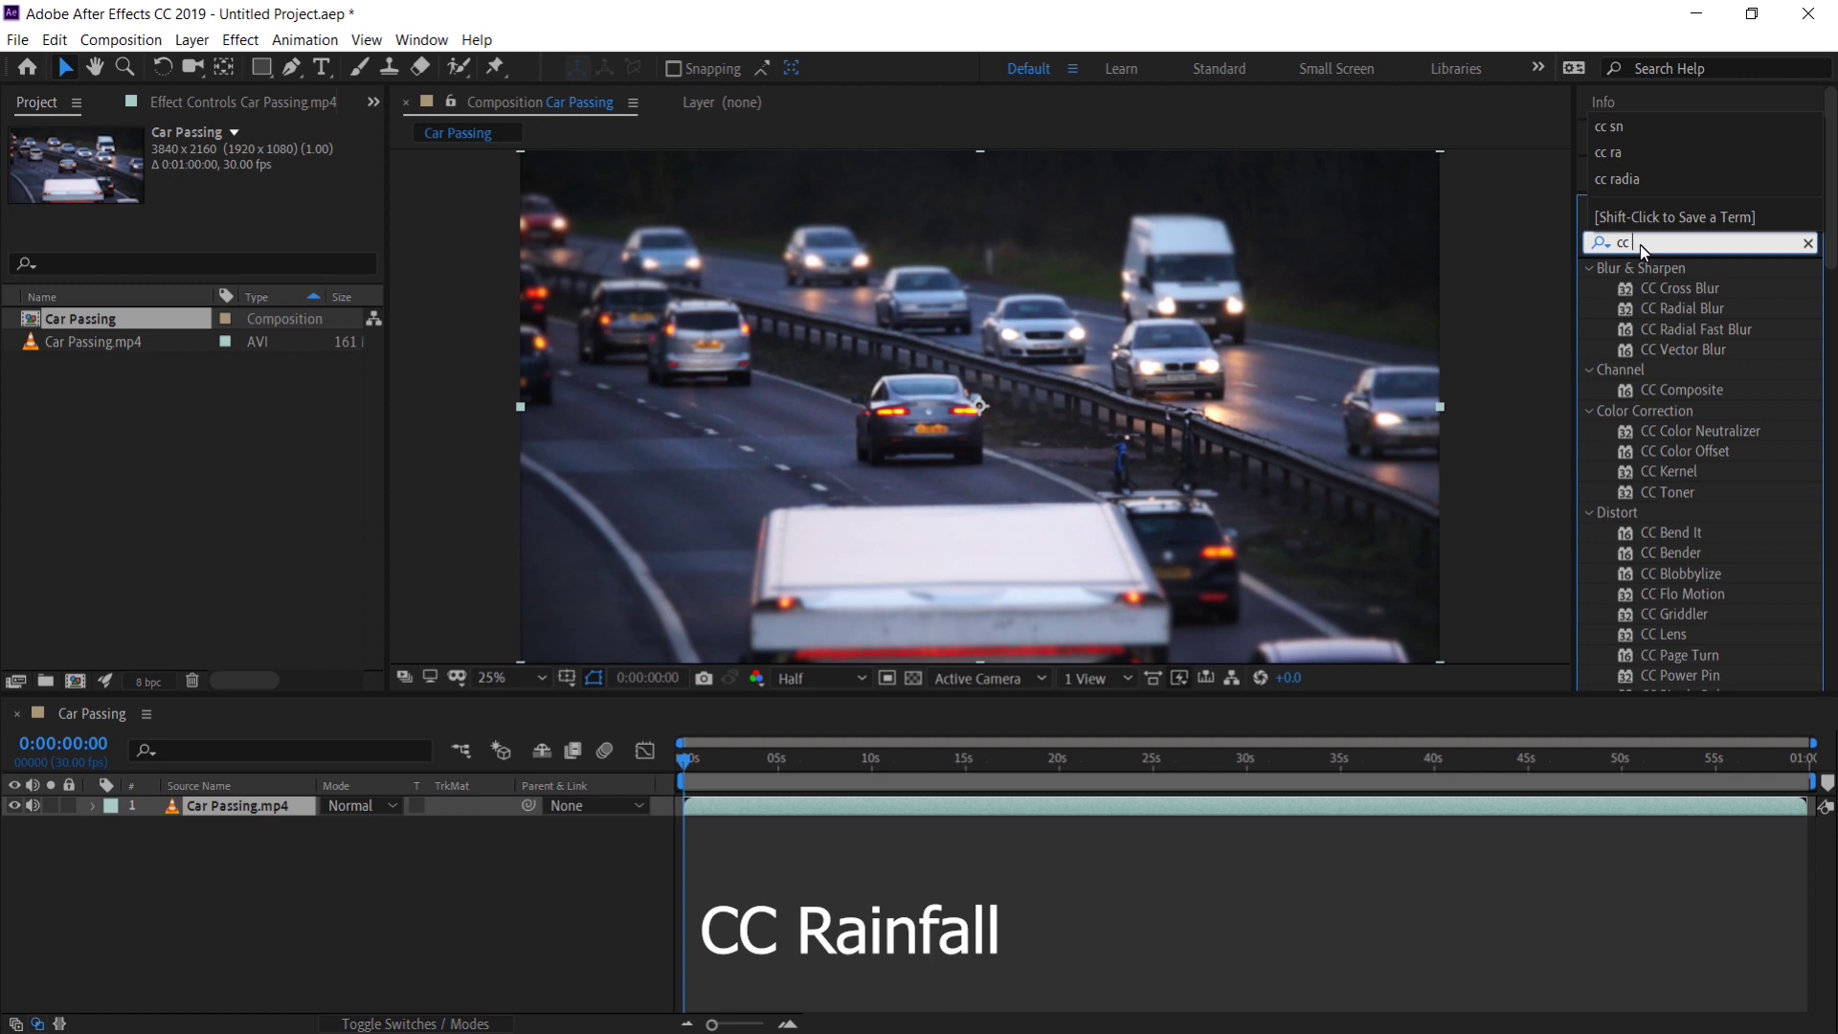
text( ra)
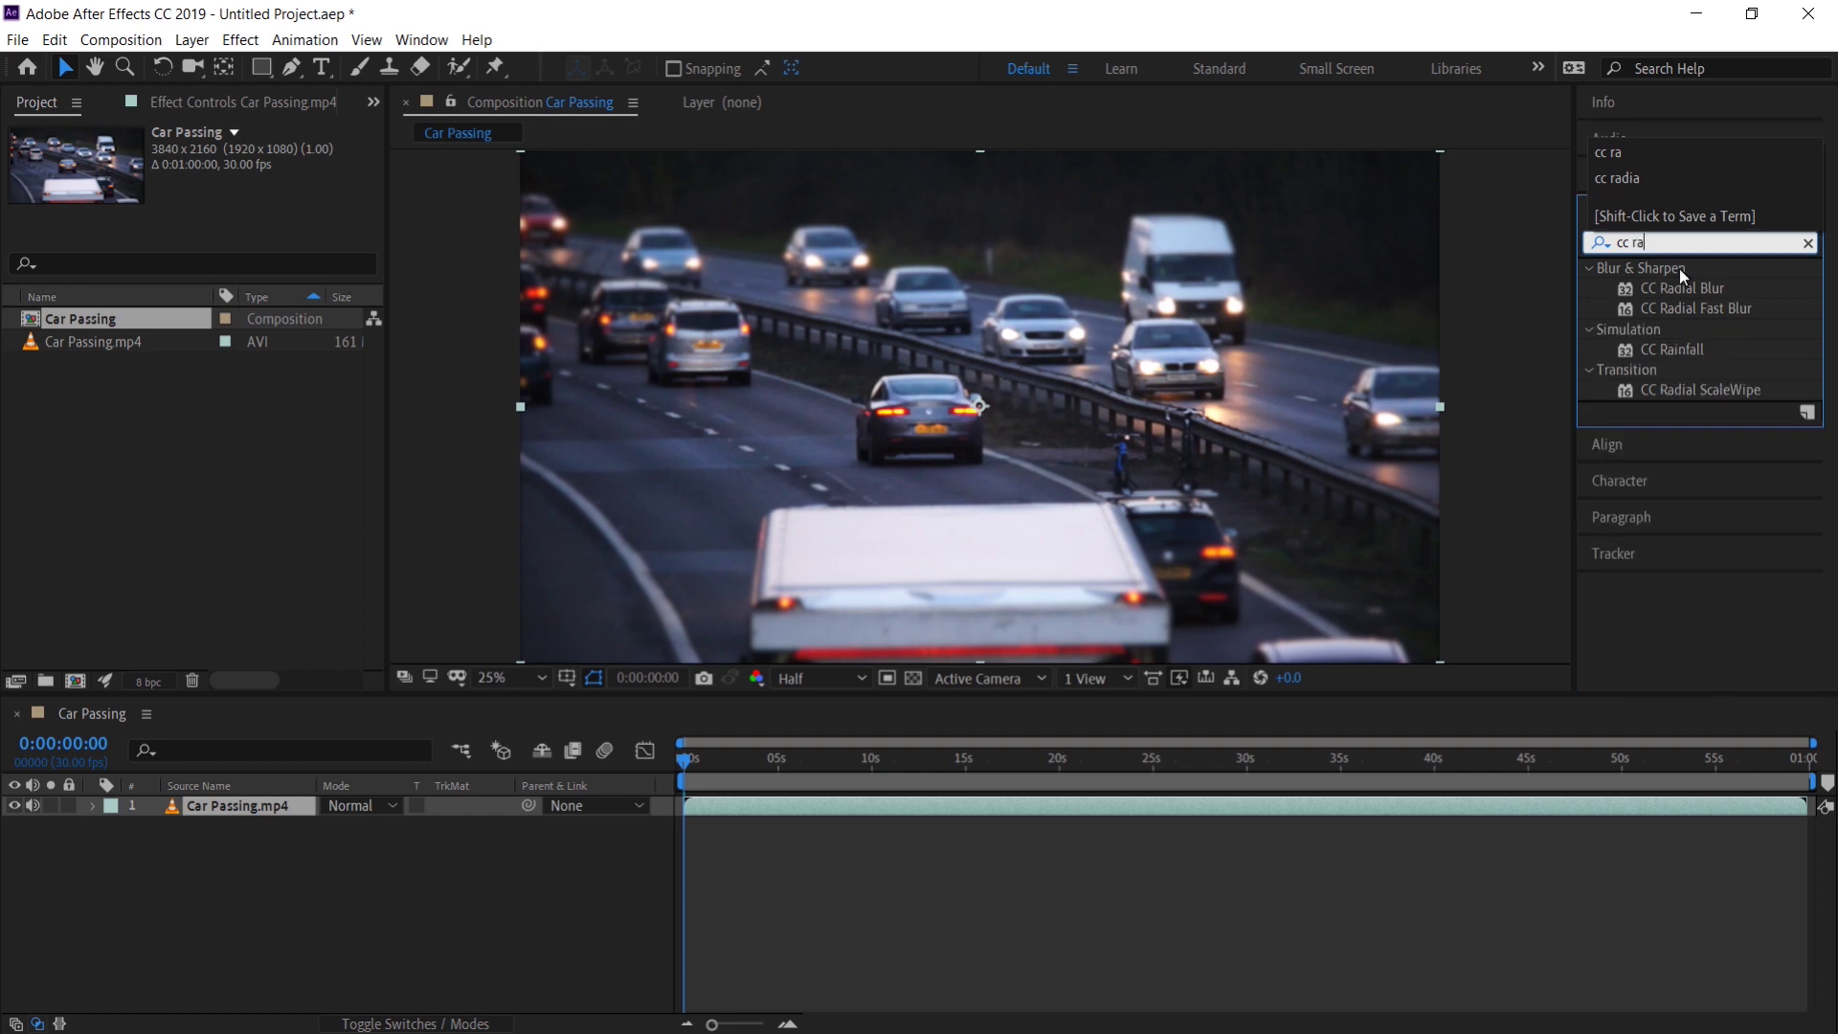
drag(1676, 349, 264, 808)
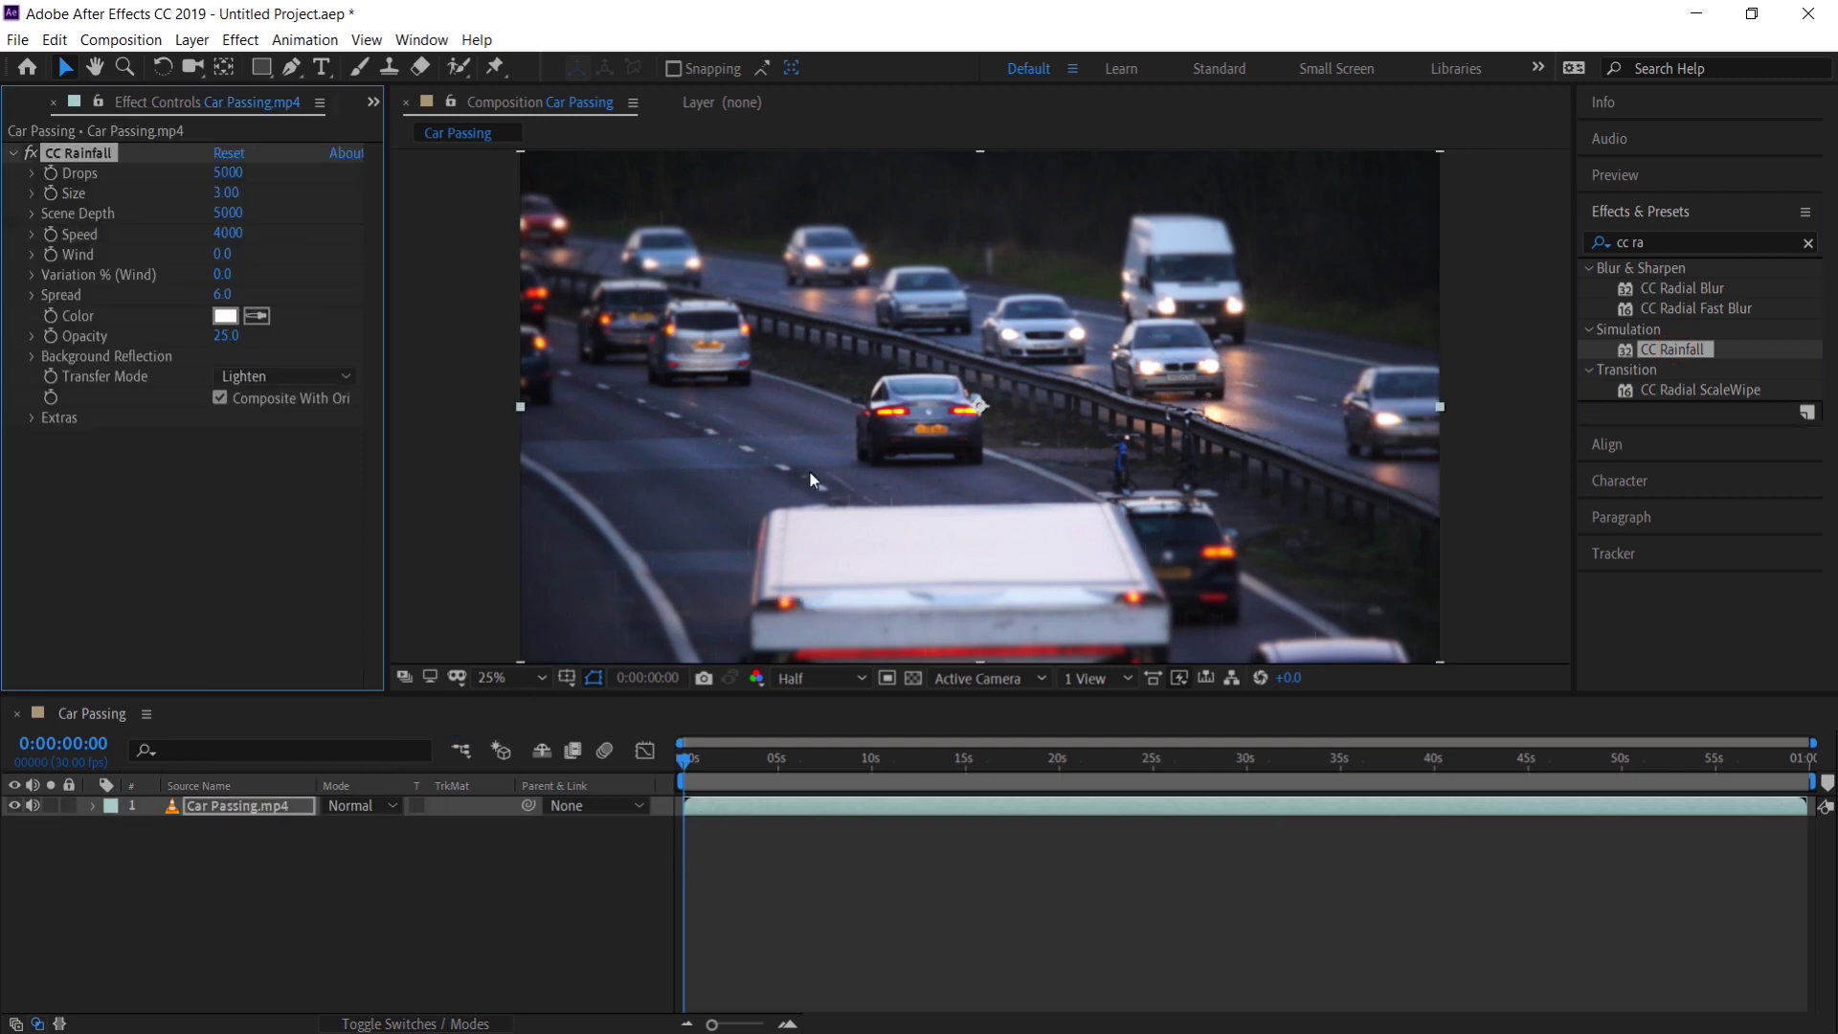
key(space)
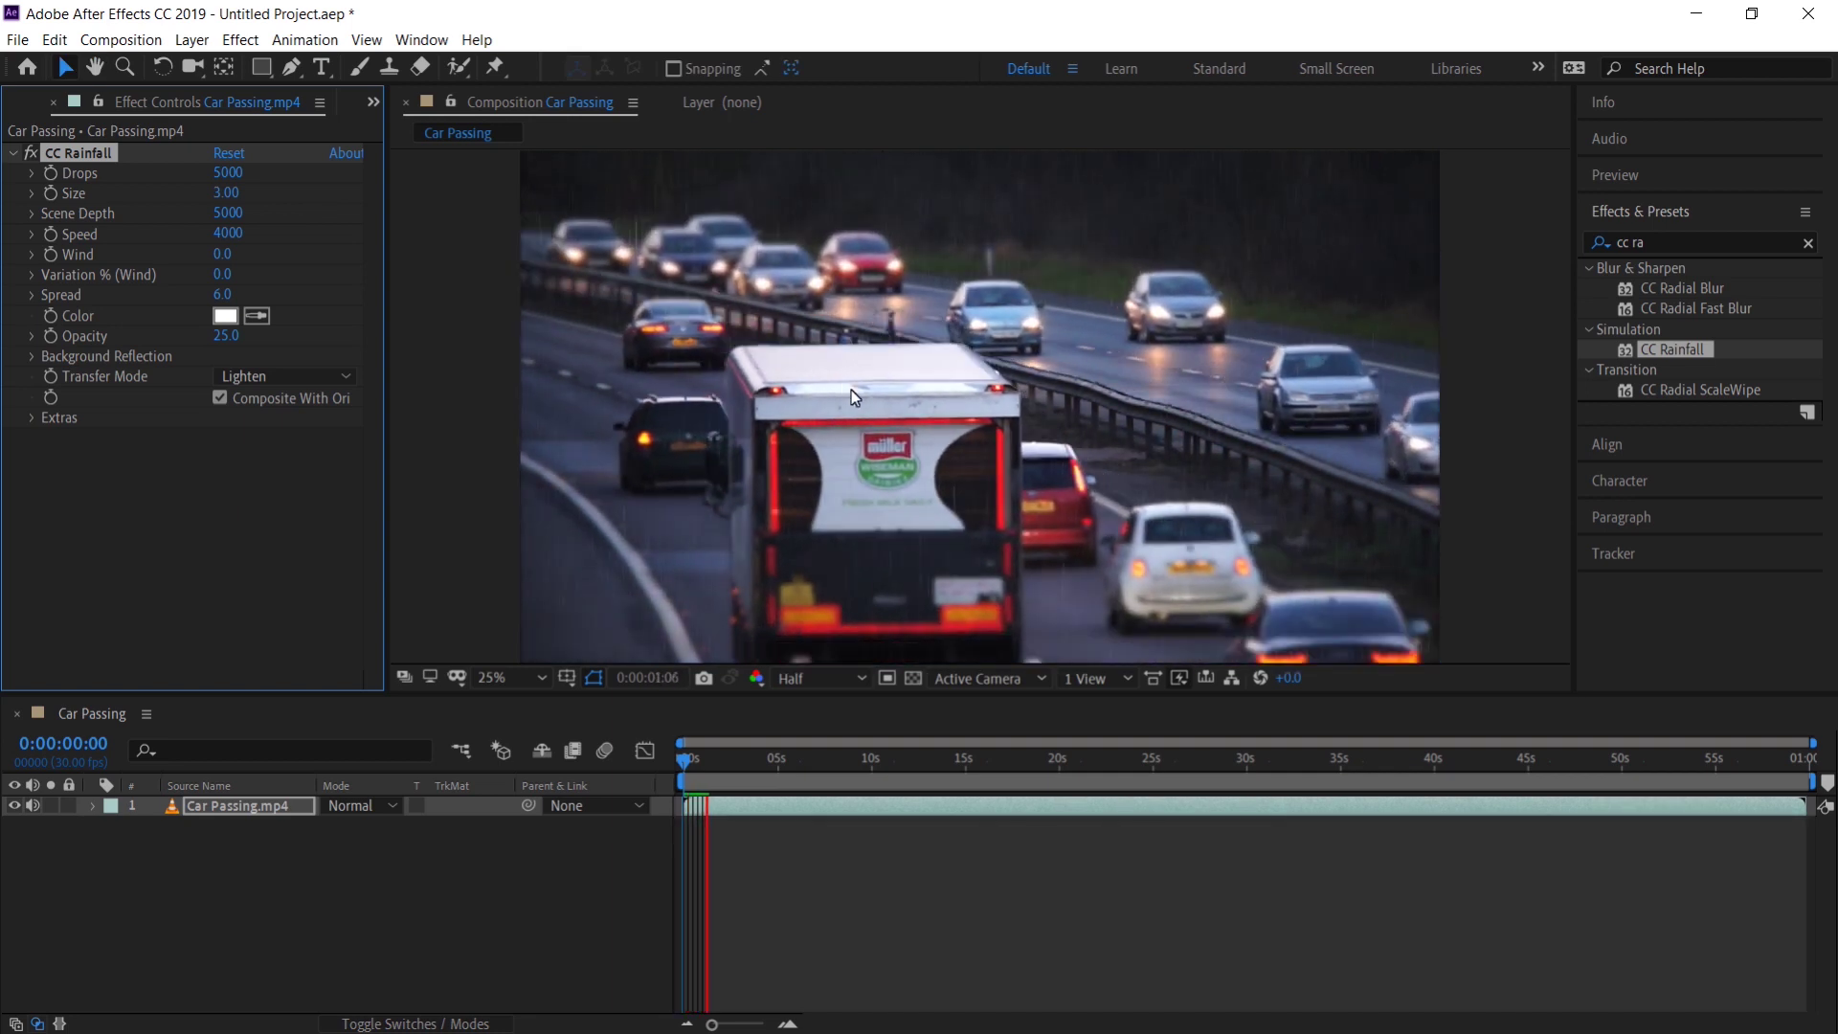
key(space)
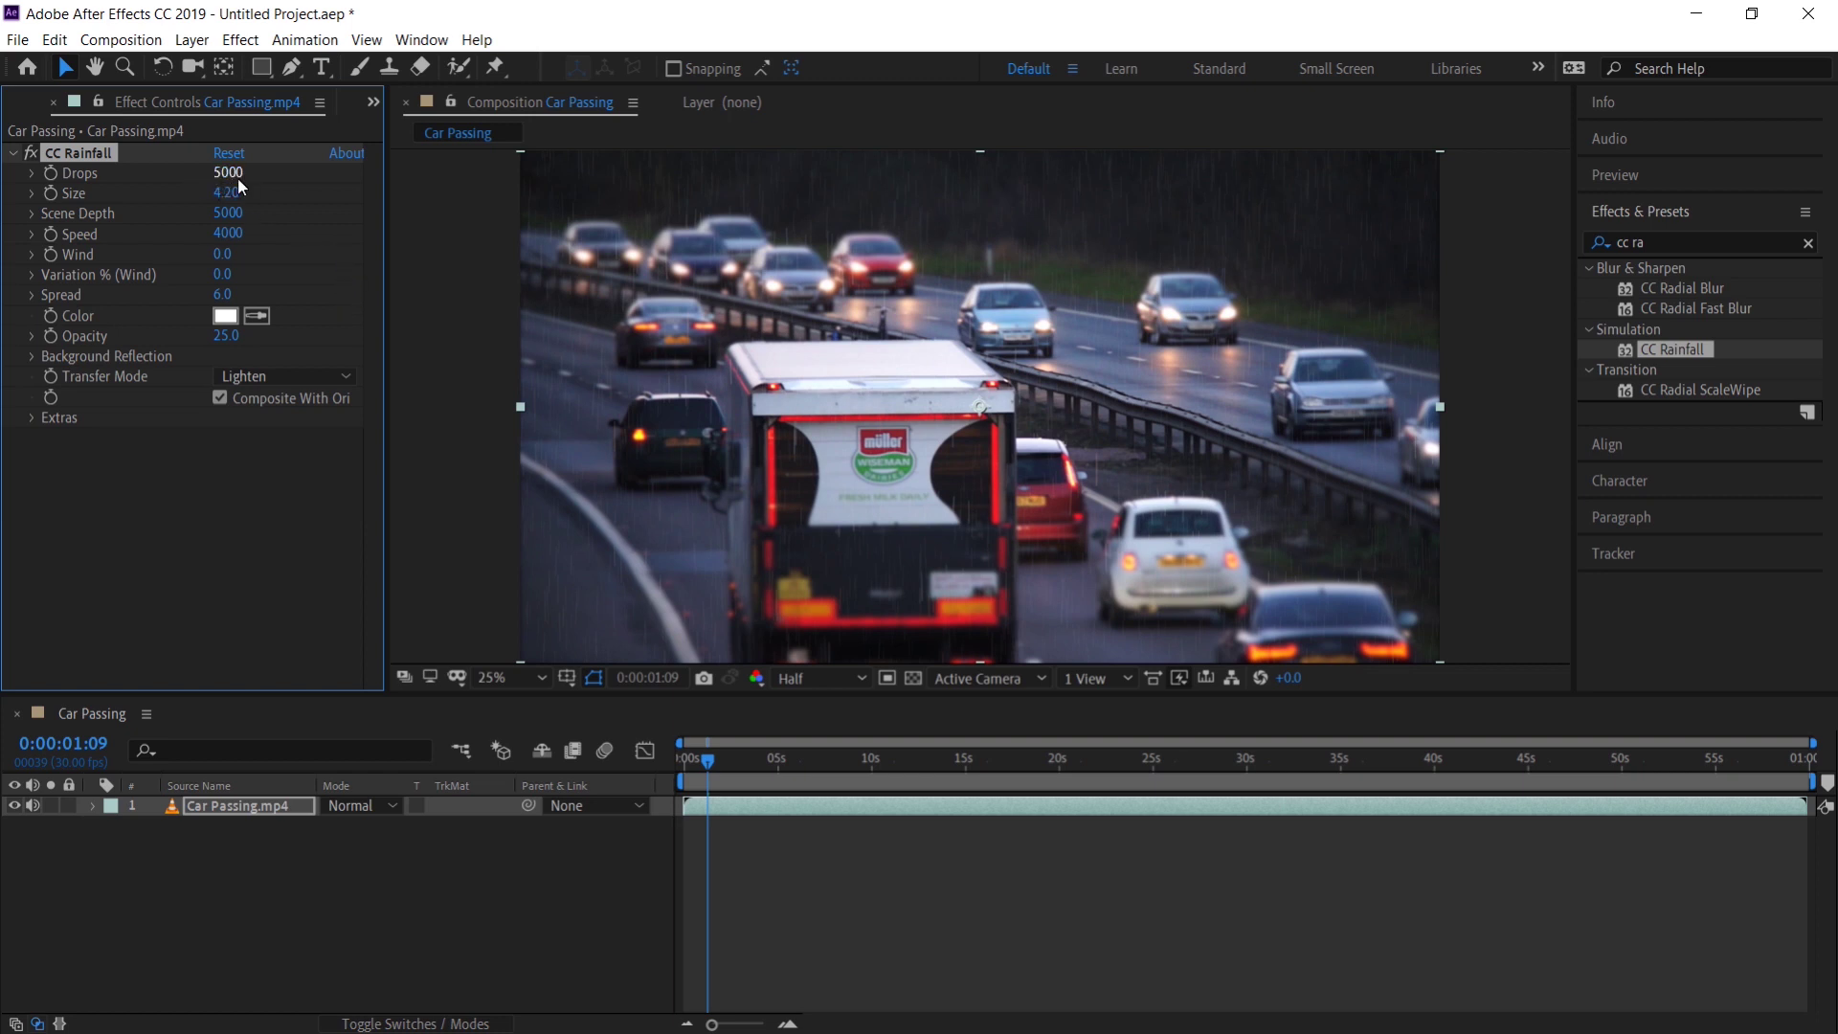
- Set the CC Rainfall Speed to 2800 and preview the rain from the start of the composition
drag(234, 236, 137, 272)
drag(708, 762, 648, 791)
key(space)
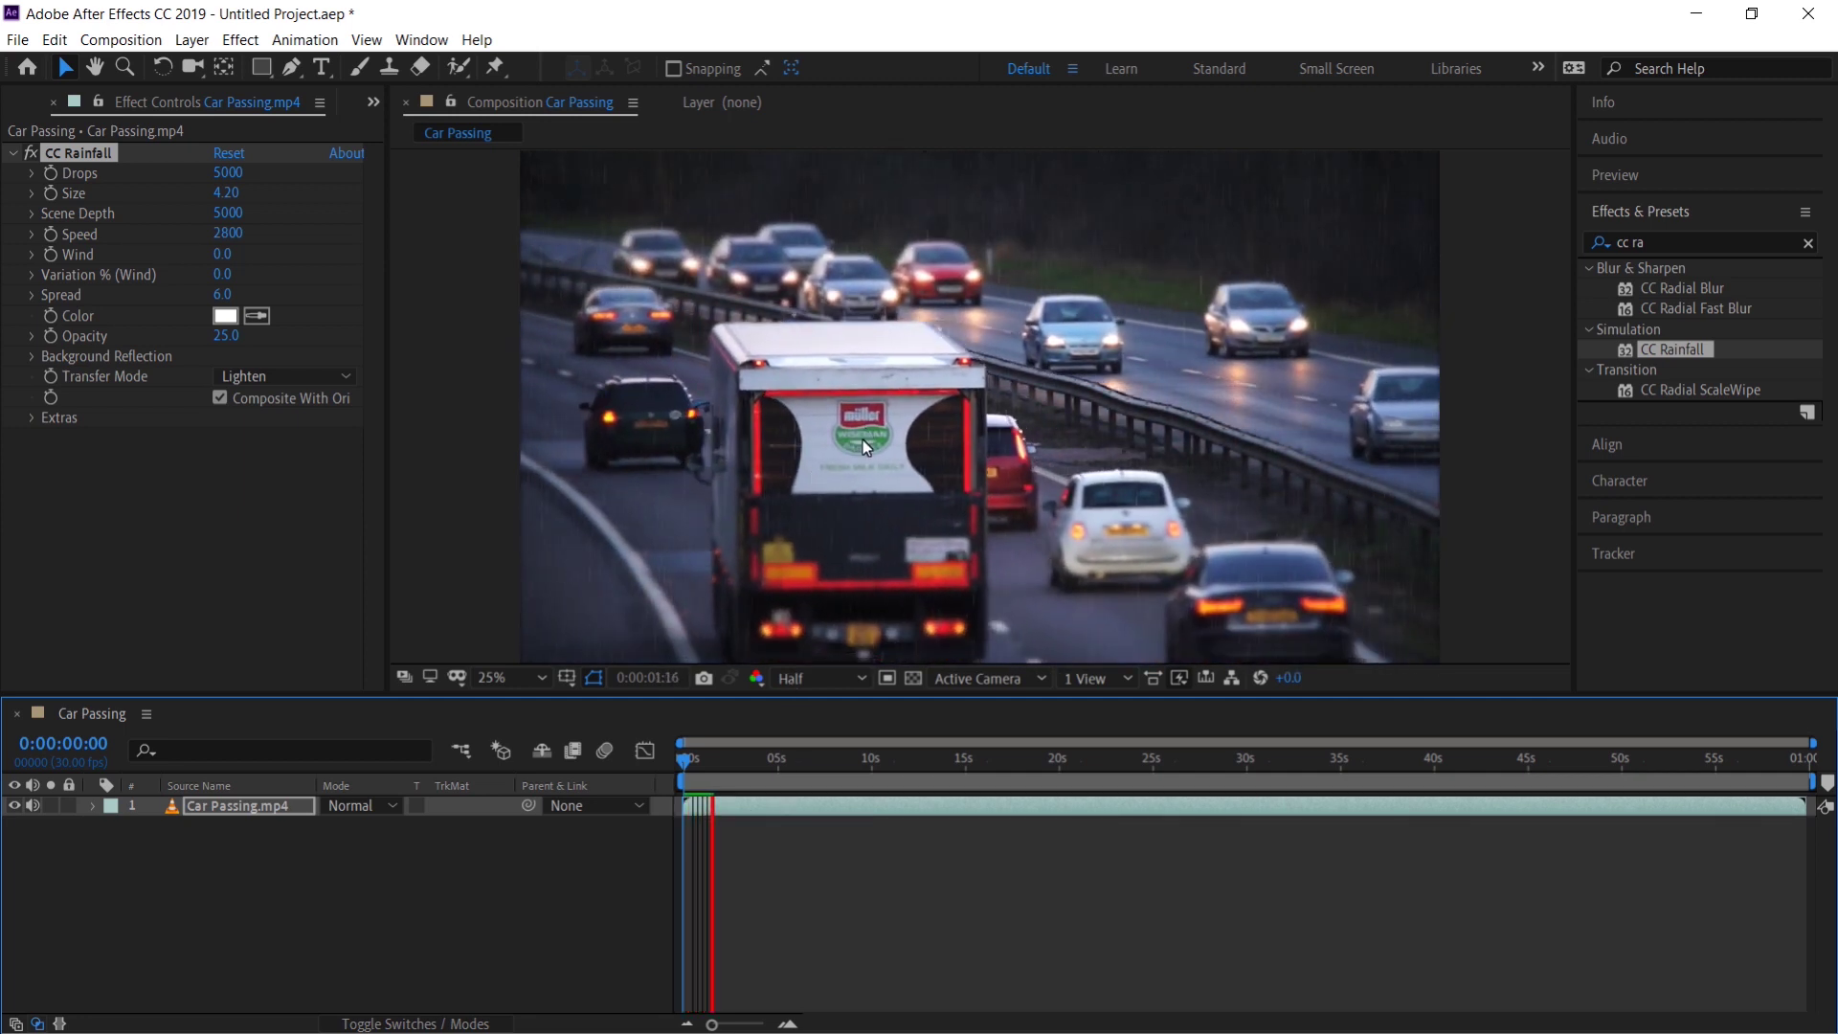
key(space)
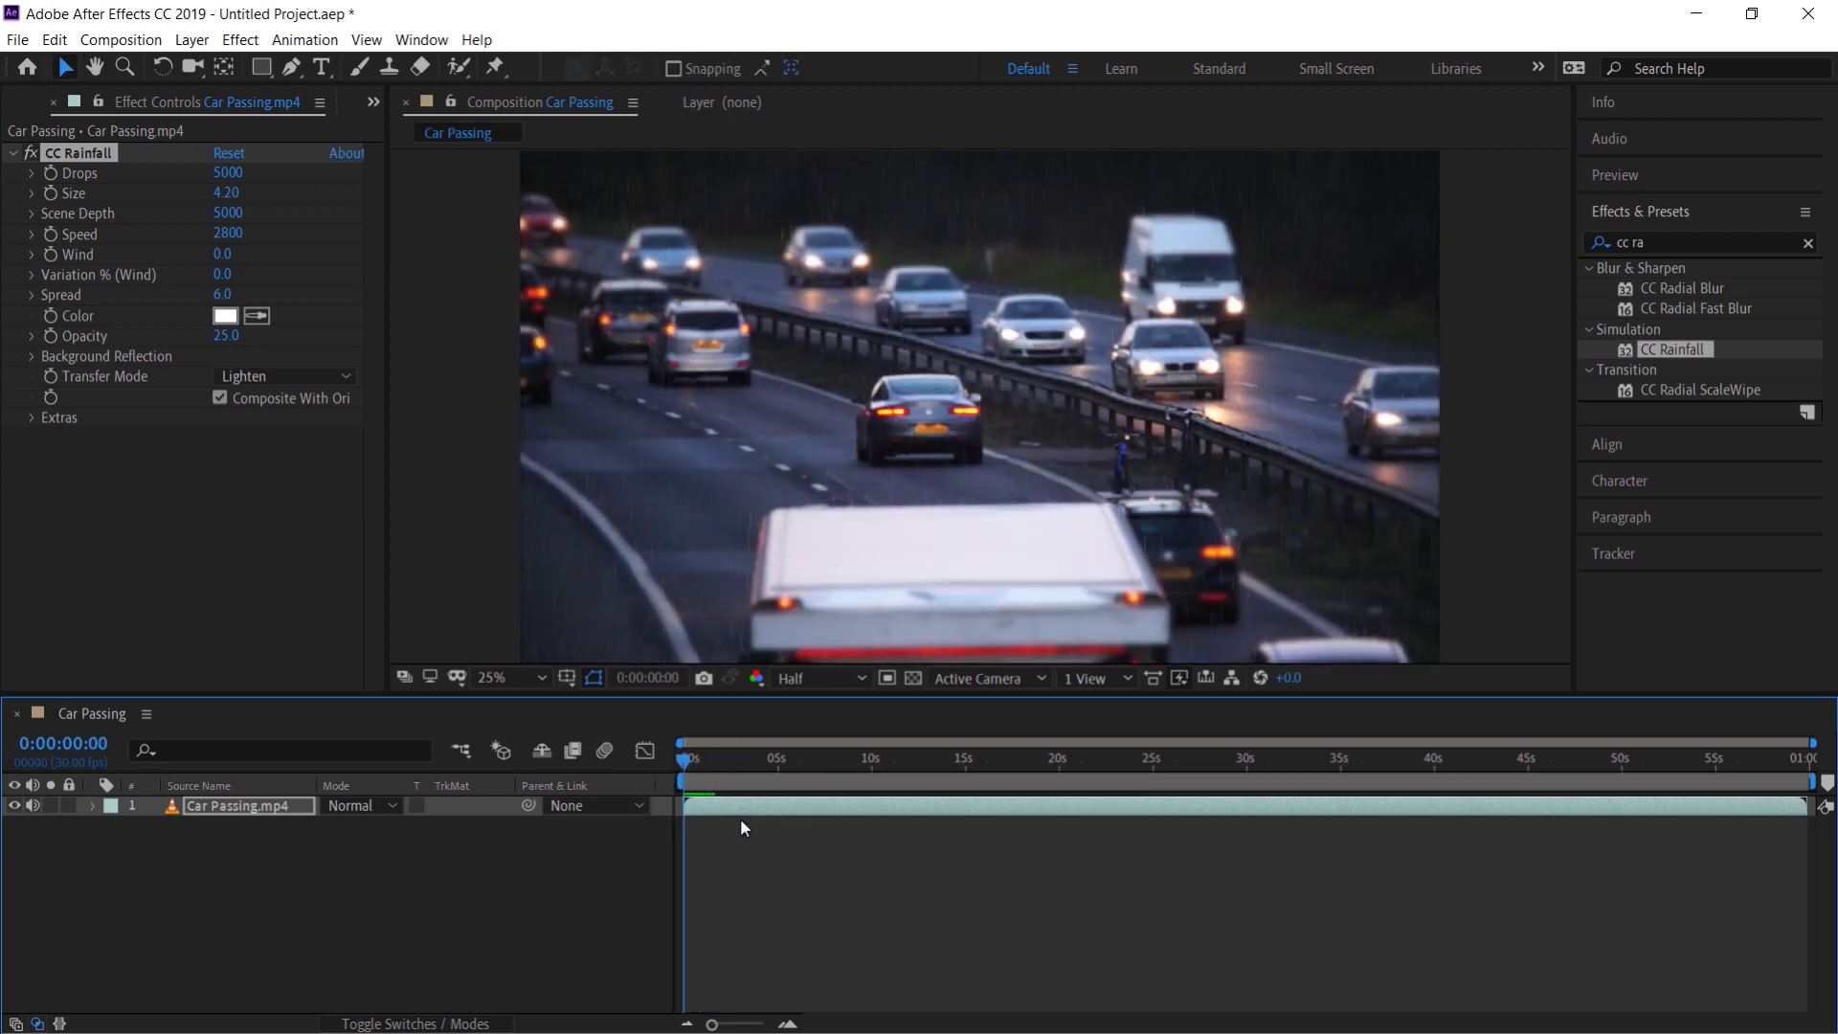
key(space)
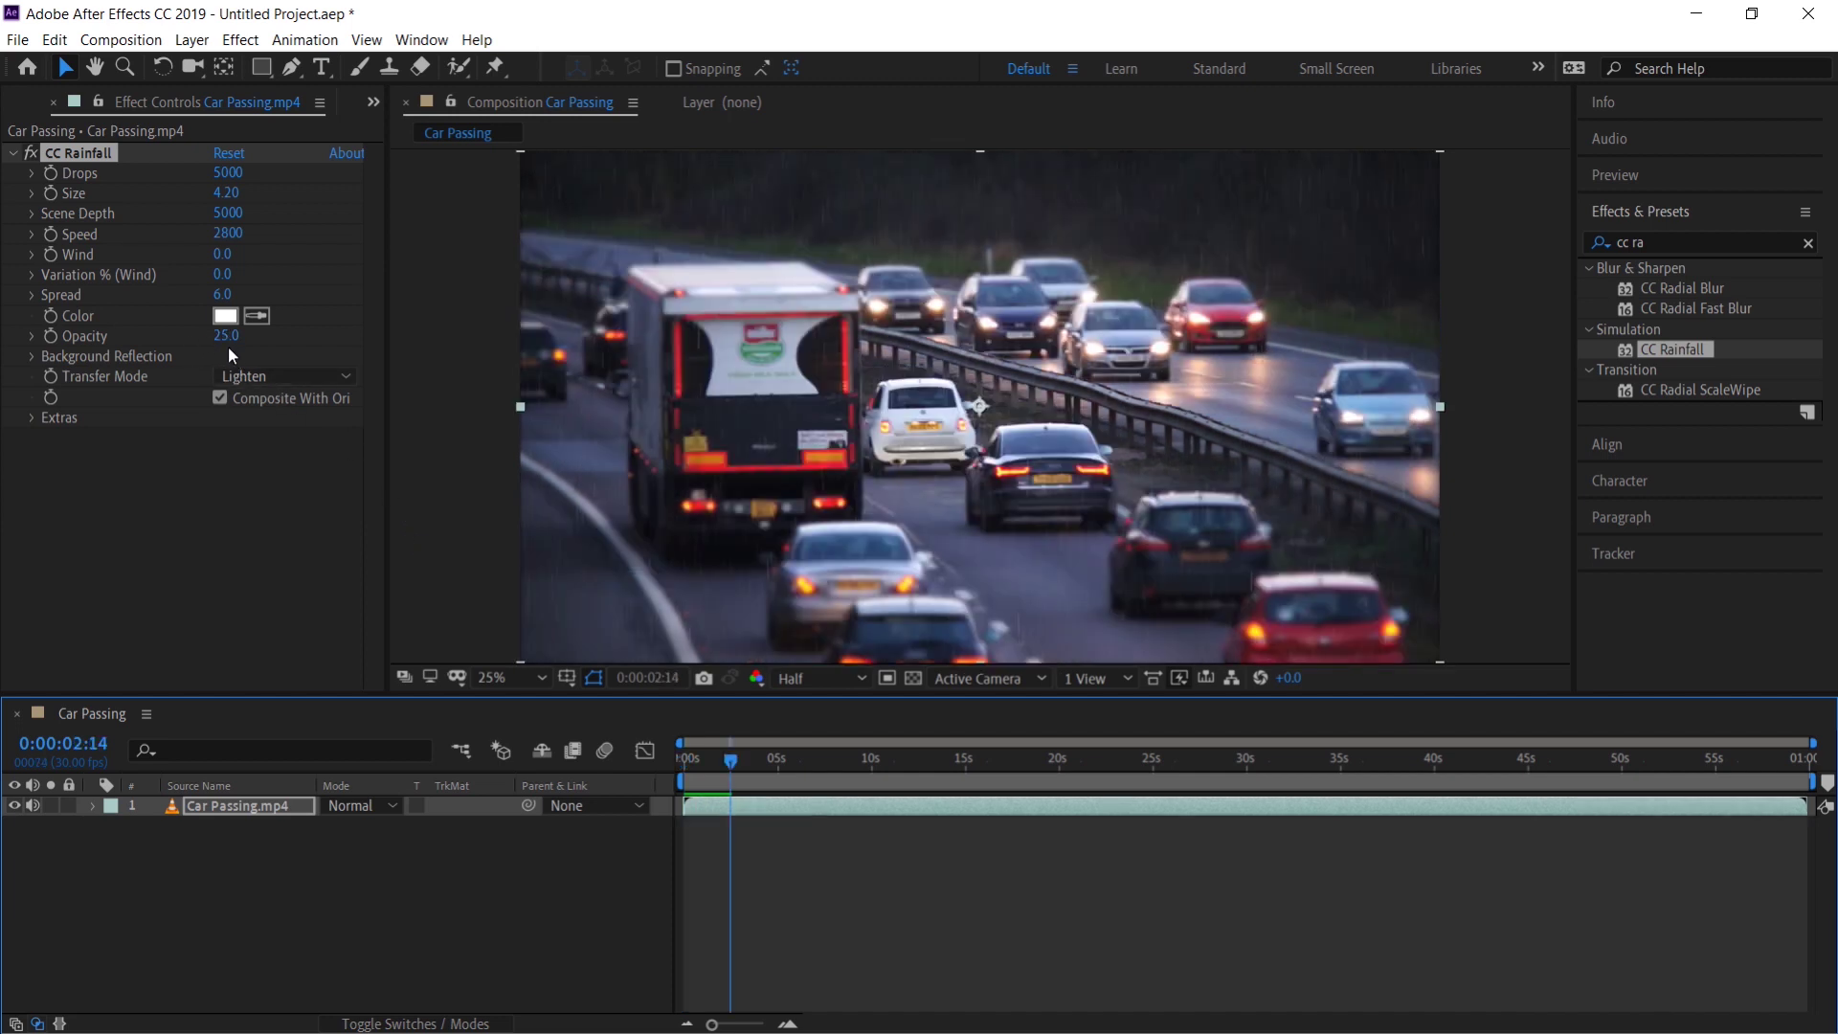
- Set the CC Rainfall Opacity to 49 and its Transfer Mode to Composite
drag(223, 340, 510, 396)
drag(506, 400, 402, 404)
mouse_move(278, 360)
mouse_down()
mouse_move(323, 359)
mouse_move(300, 372)
mouse_up()
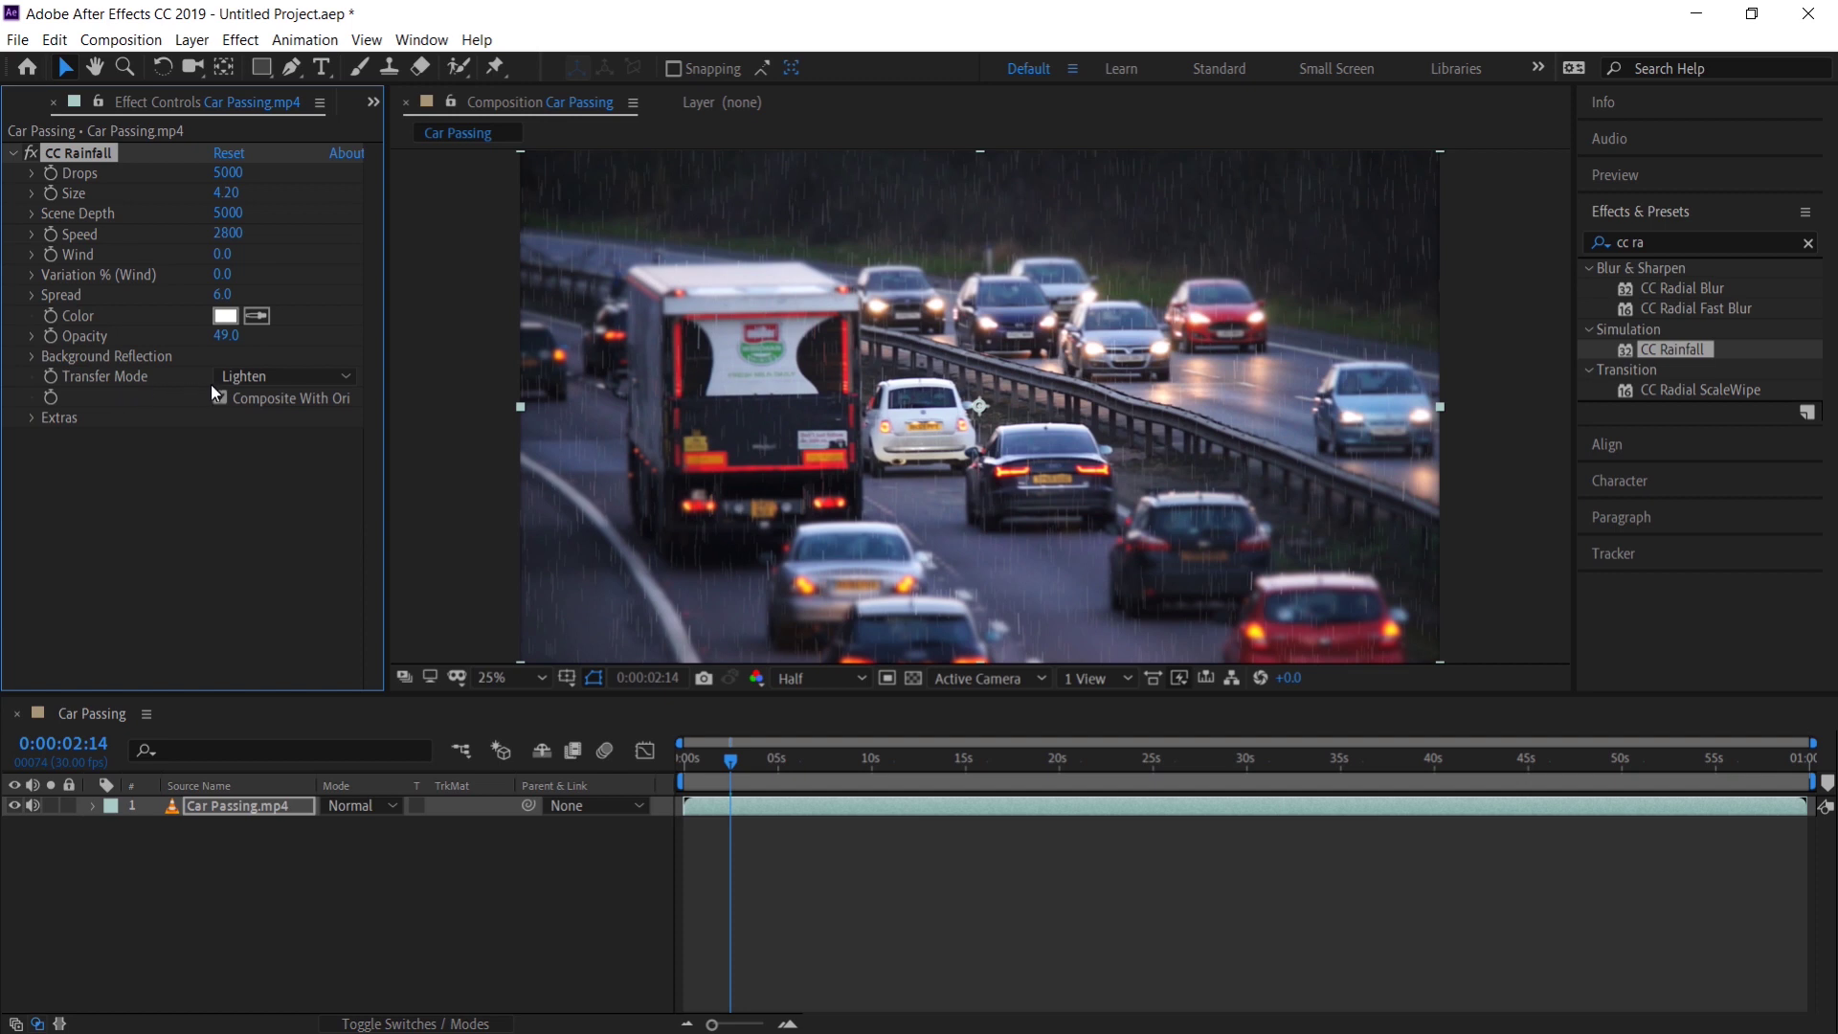
click(279, 375)
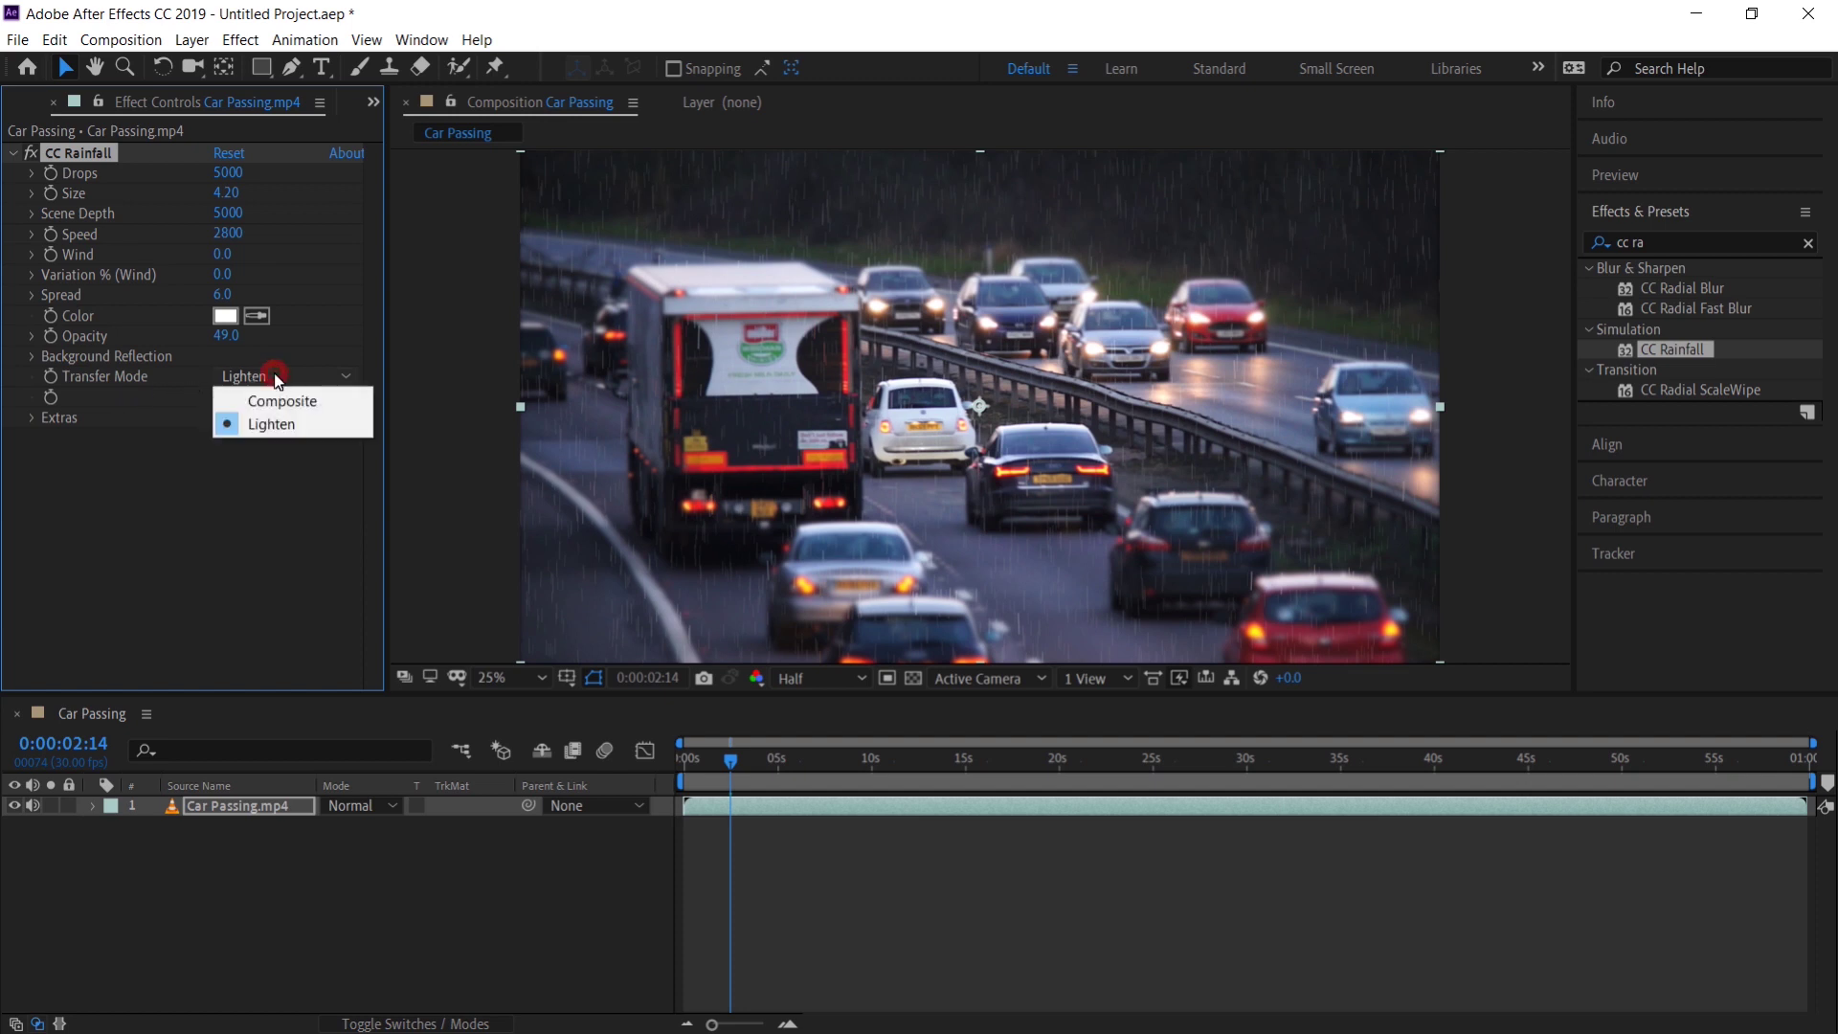
click(271, 399)
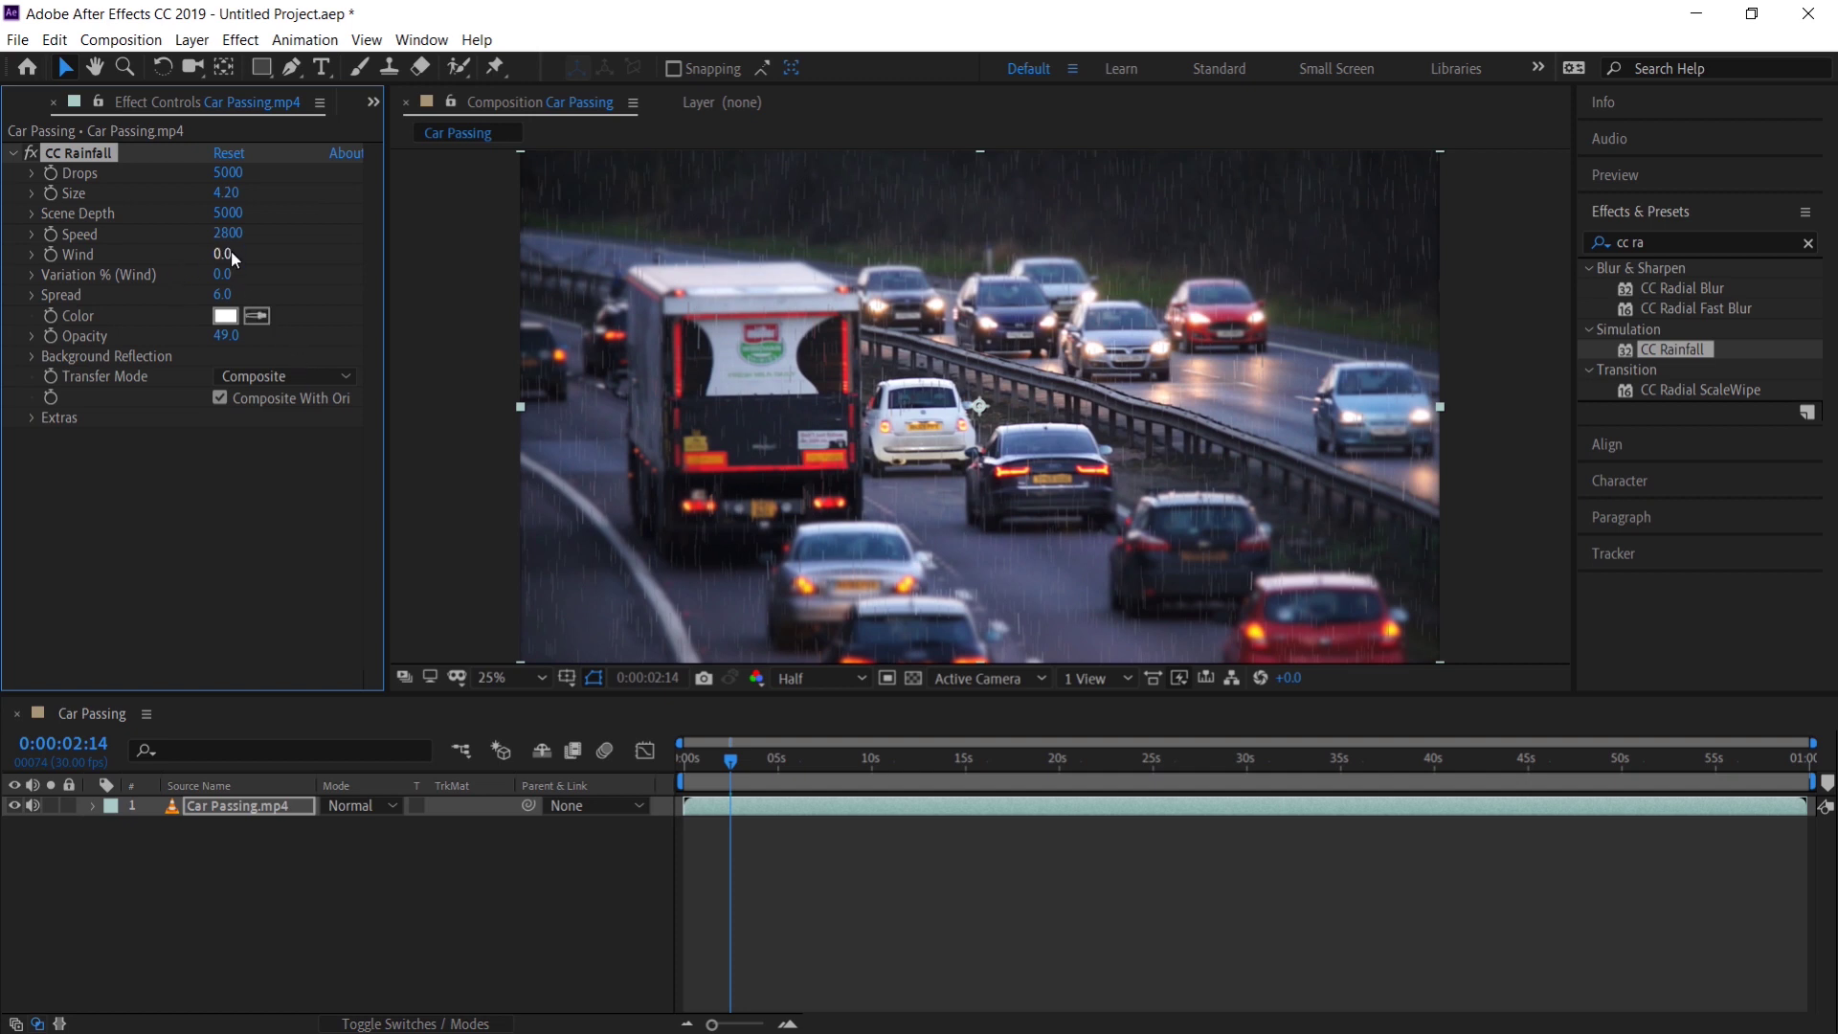
- Set the CC Rainfall Wind to 1280 and inspect the slanted raindrops up close
drag(232, 258, 435, 320)
scroll(673, 372, up, 3)
scroll(673, 371, down, 1)
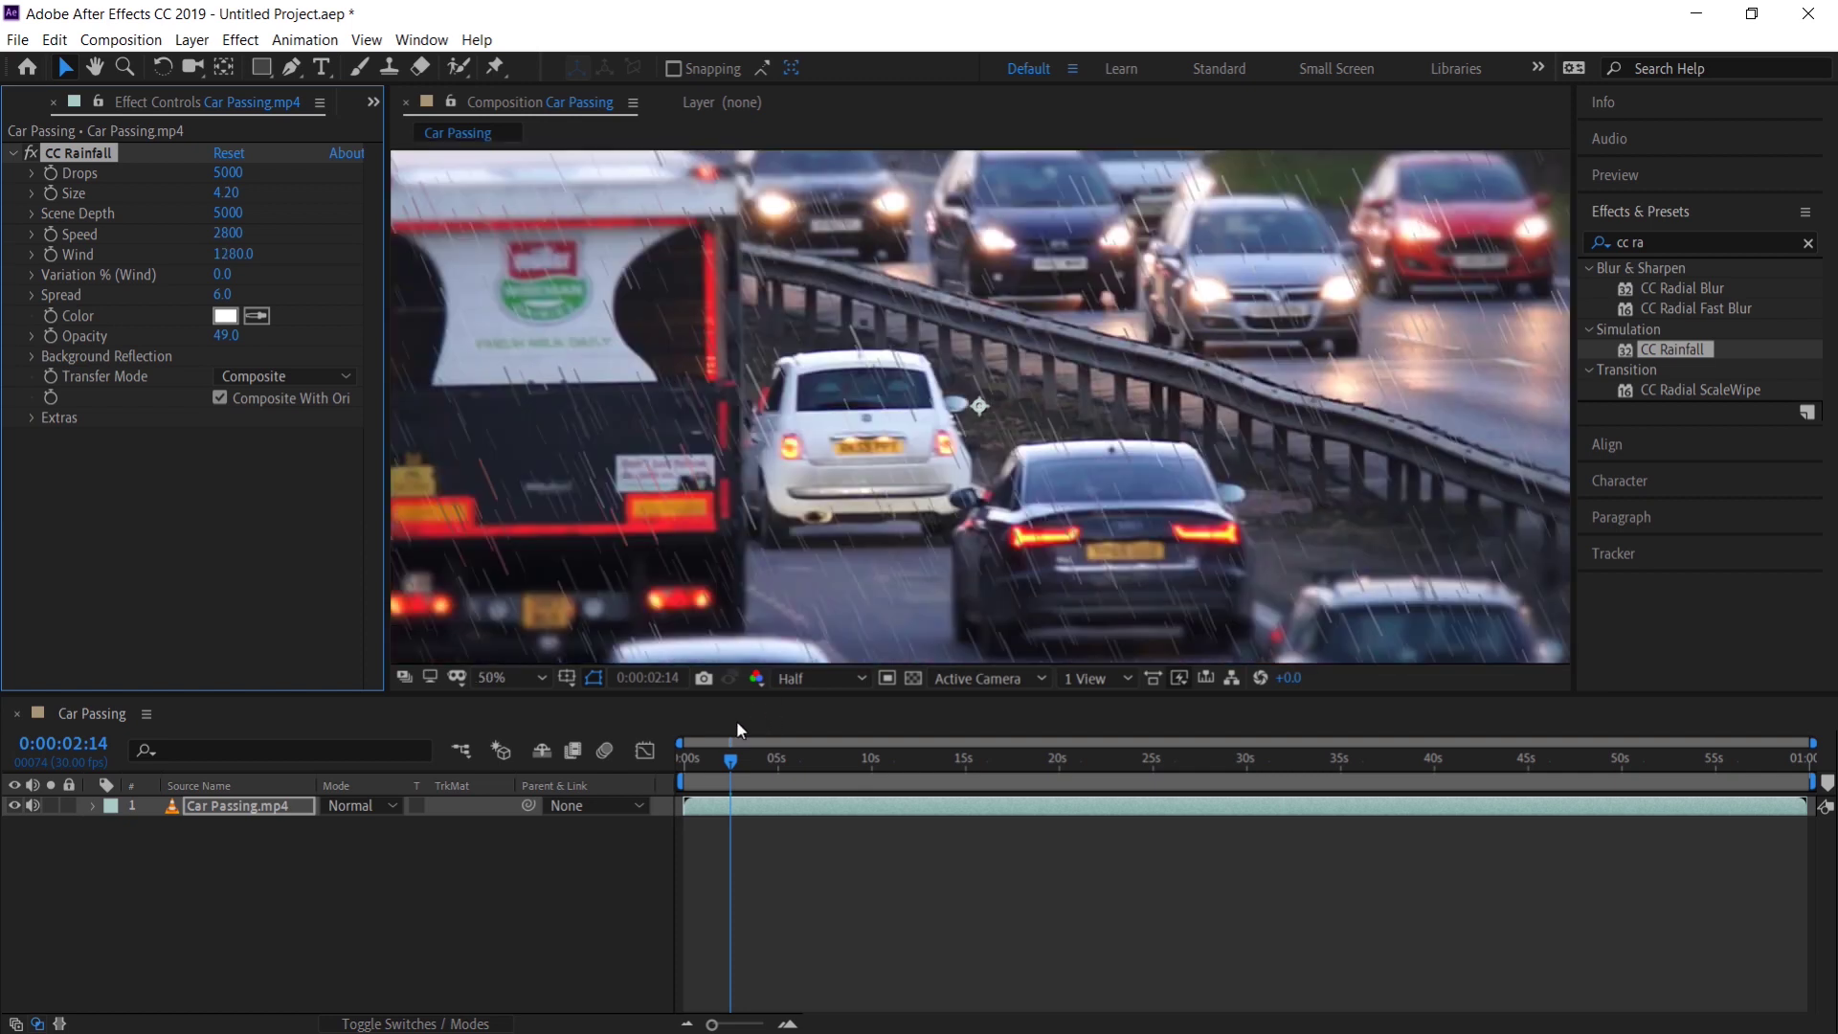
- Preview the finished rain effect from the start of the Car Passing composition, both close up and in full frame
drag(735, 771, 631, 785)
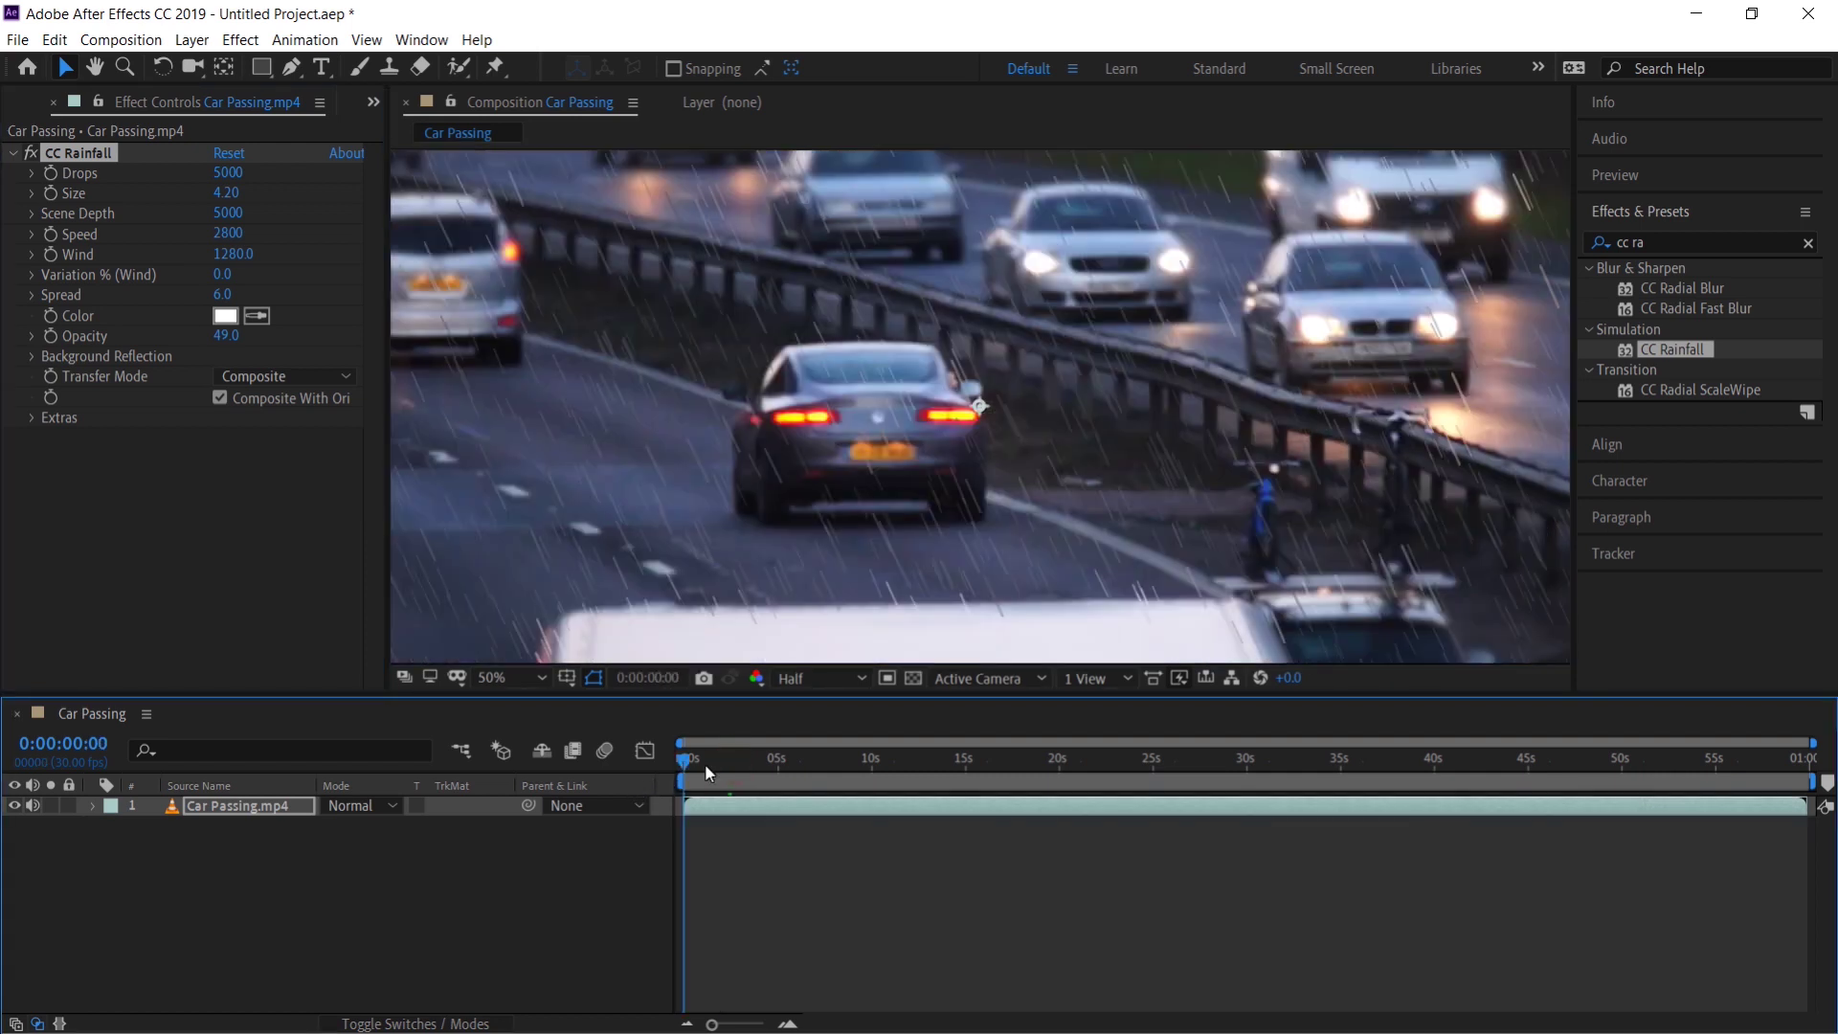
key(space)
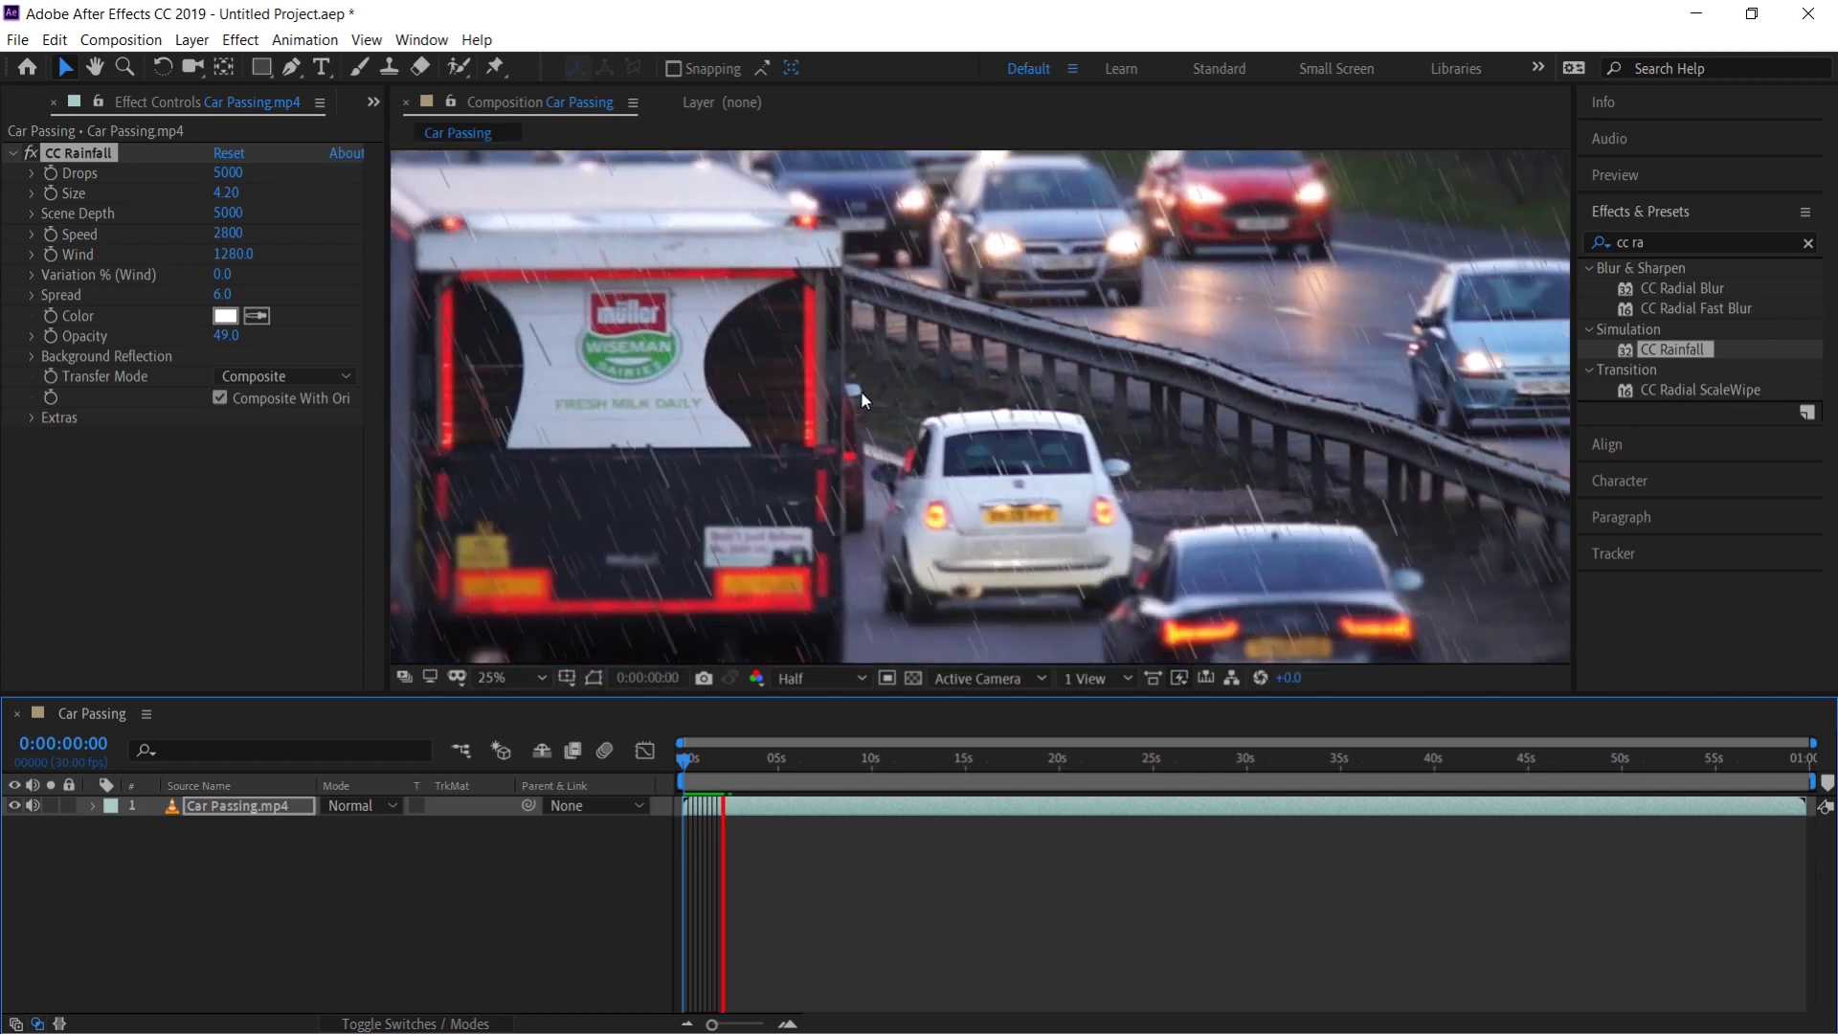
key(comma)
key(comma)
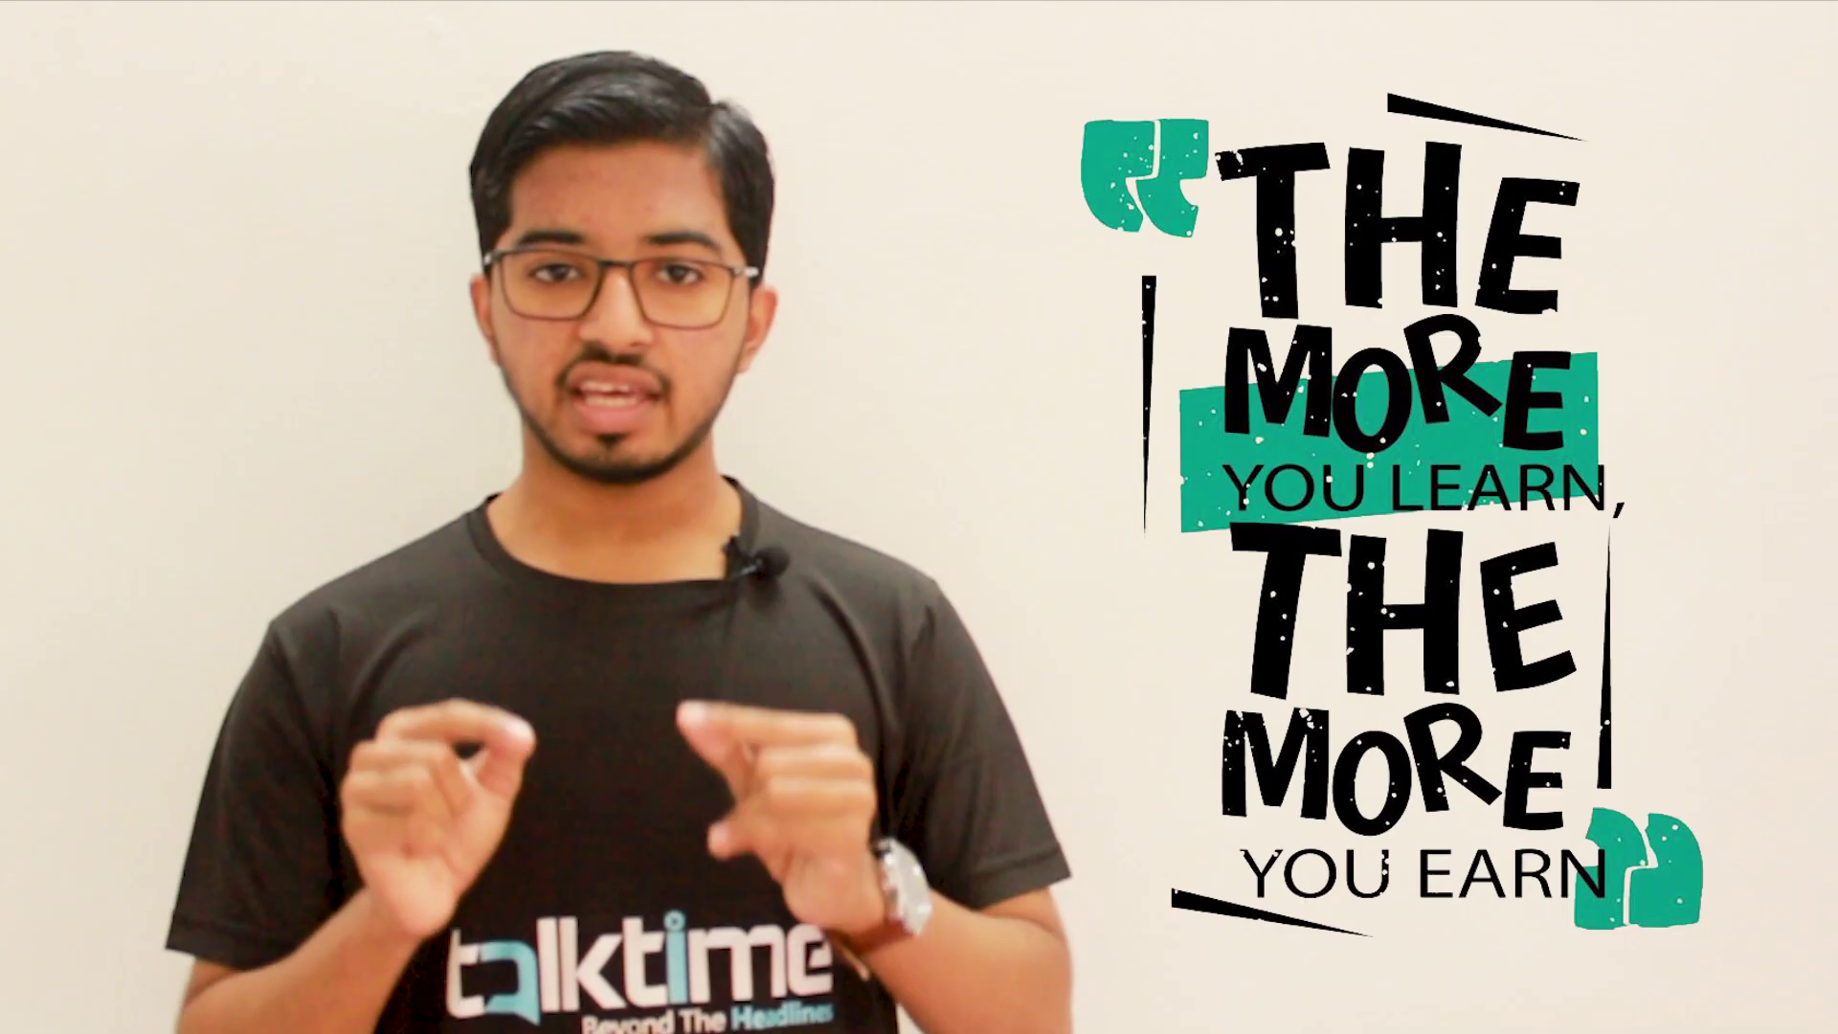